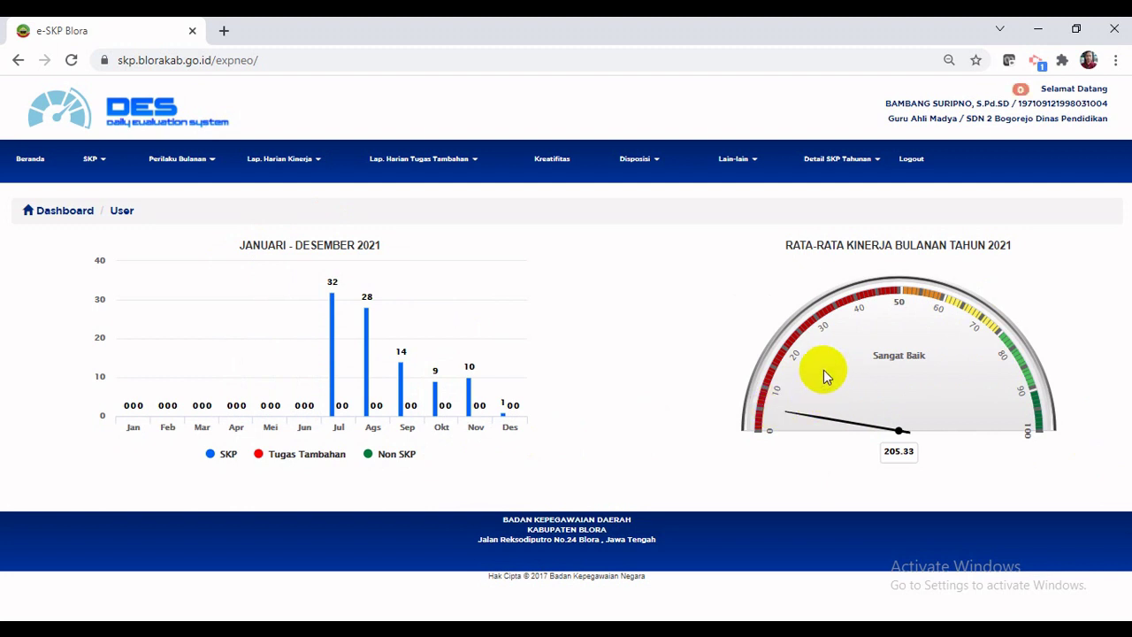
Step: Open the SKP targets of the 2021 annual period and look through the listed yearly activities
{"action": "mouse_move", "coordinate": [791, 407]}
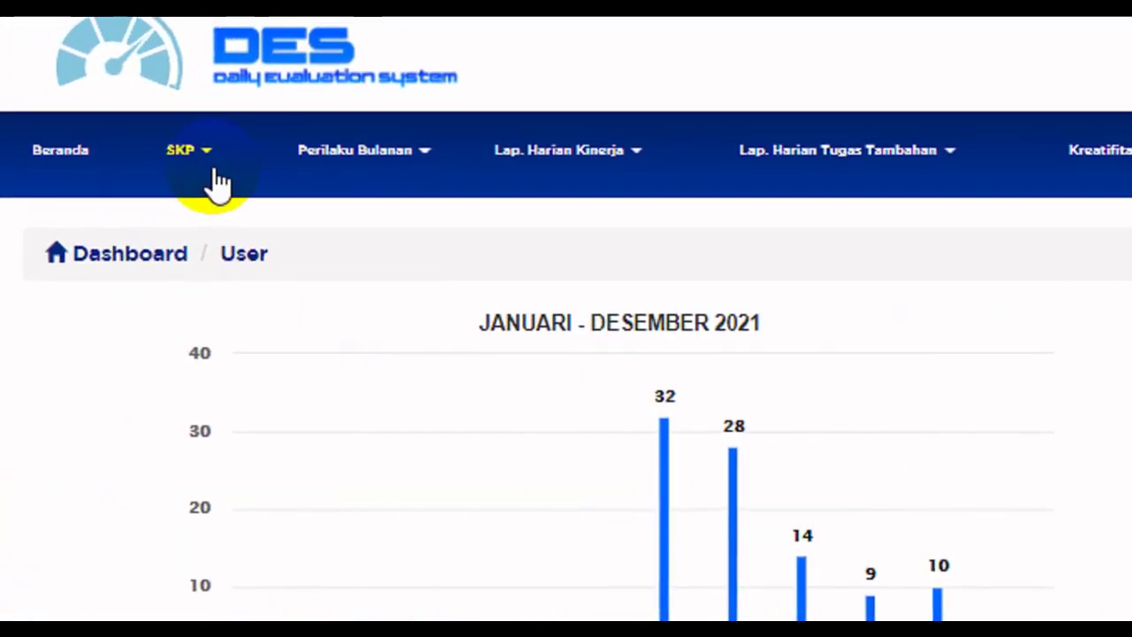
{"action": "left_click", "coordinate": [212, 185]}
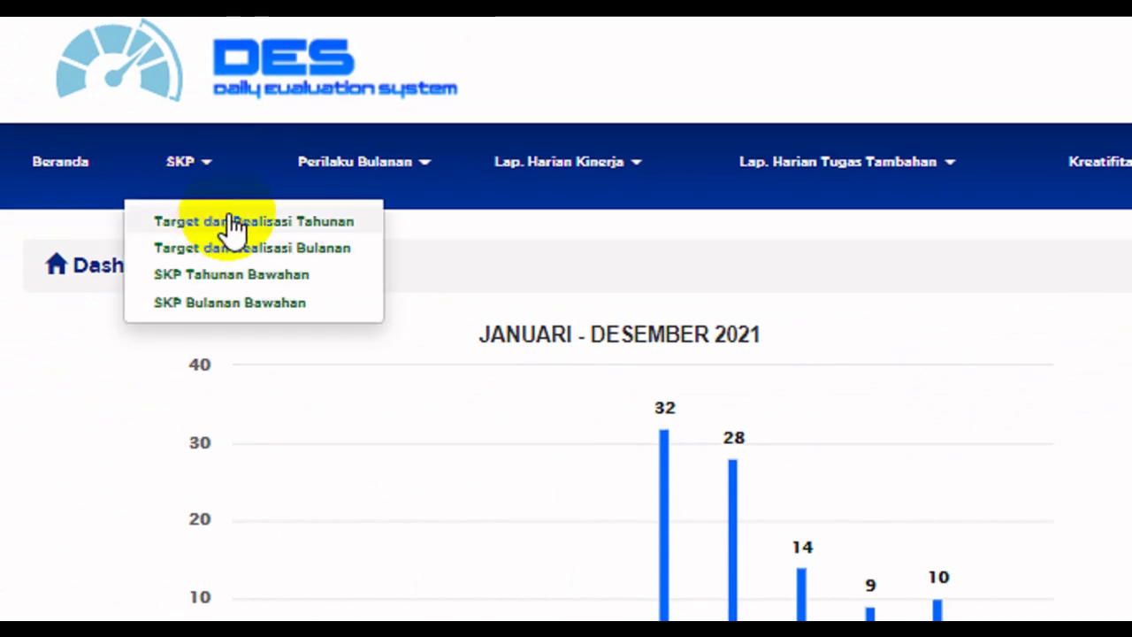
{"action": "left_click", "coordinate": [231, 226]}
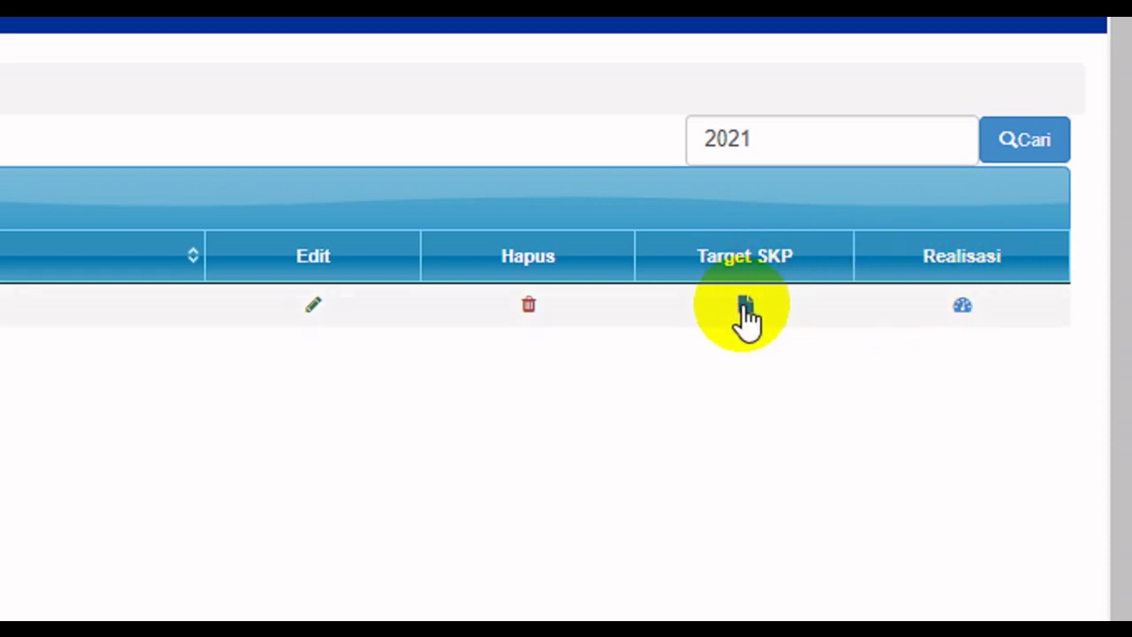
{"action": "left_click", "coordinate": [744, 303]}
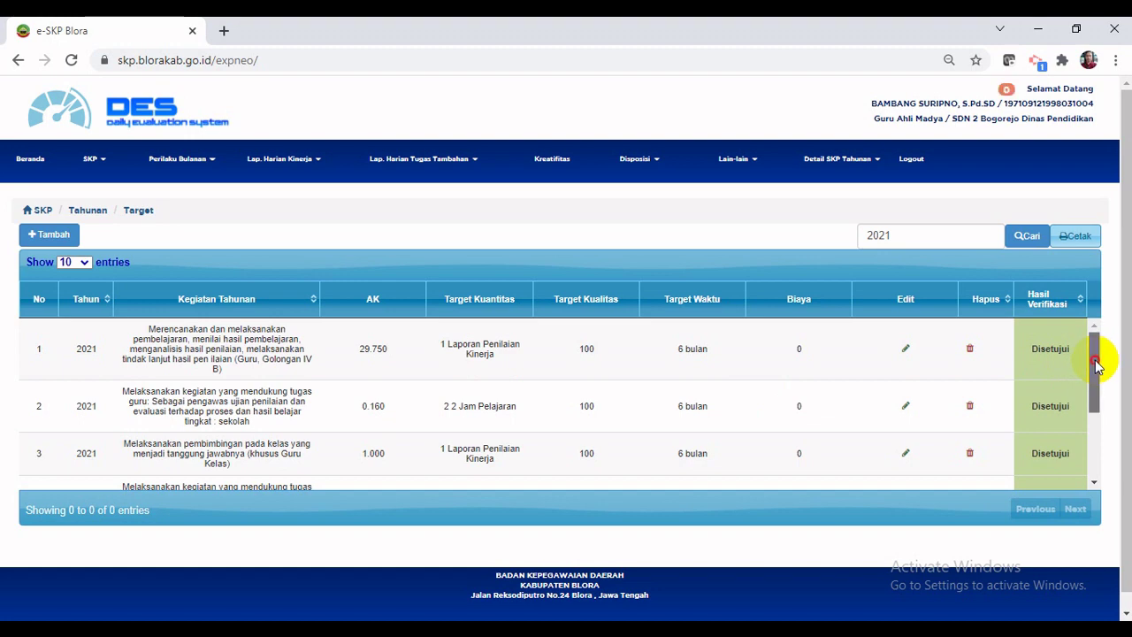
{"action": "left_click_drag", "start_coordinate": [1097, 364], "coordinate": [1073, 326]}
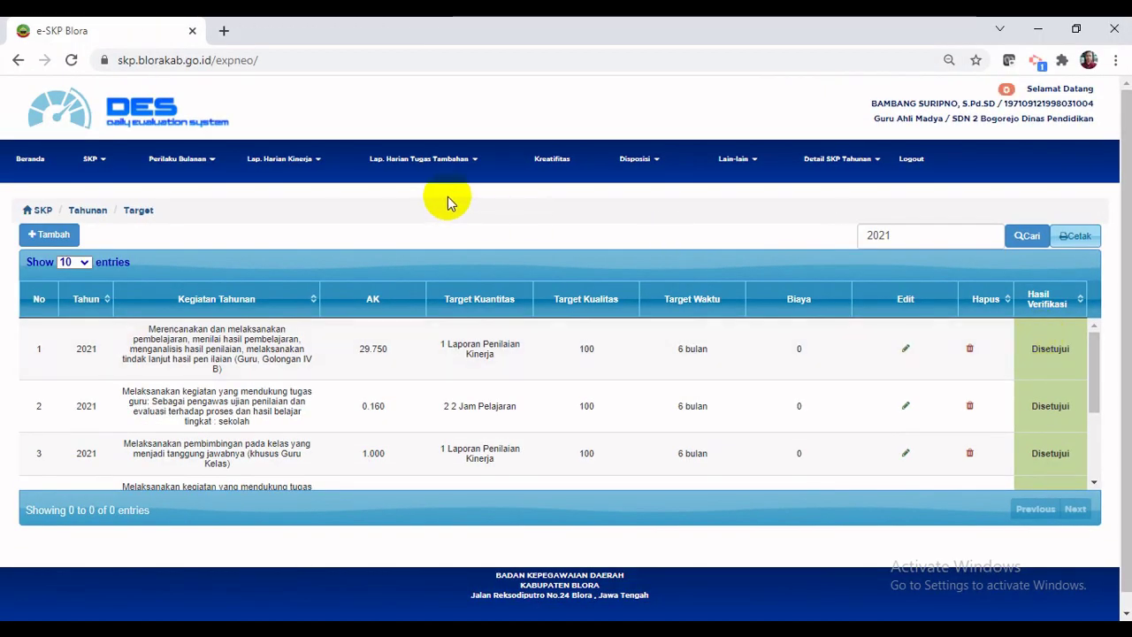
Step: Open the 2021 annual SKP realization and review the achievement percentage of each activity
{"action": "left_click", "coordinate": [103, 164]}
{"action": "left_click", "coordinate": [107, 193]}
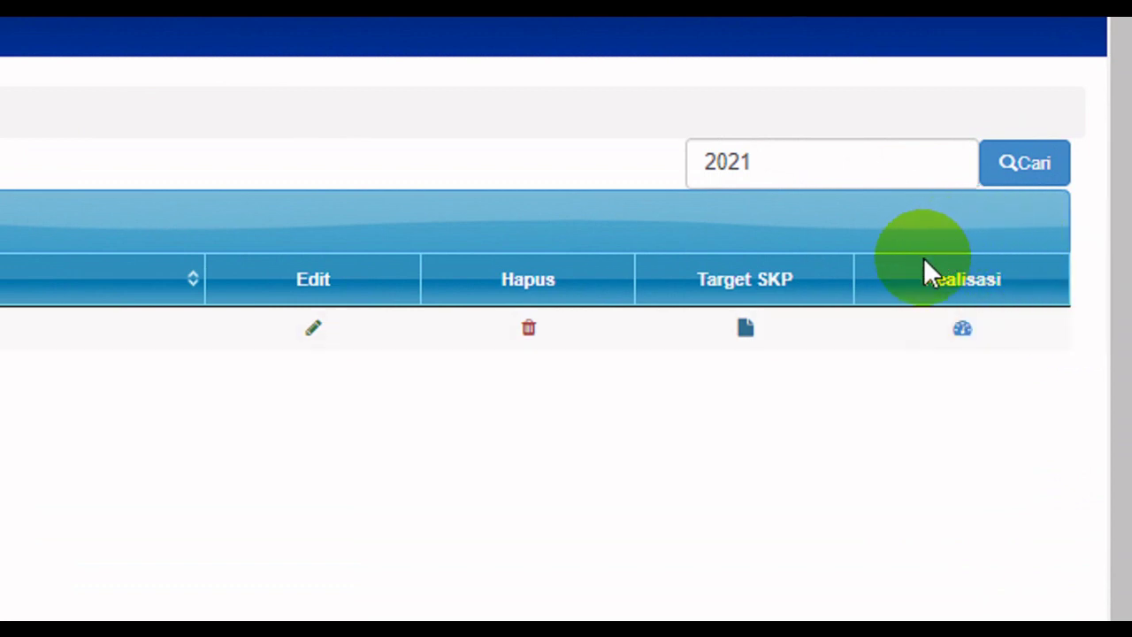
{"action": "left_click", "coordinate": [965, 329]}
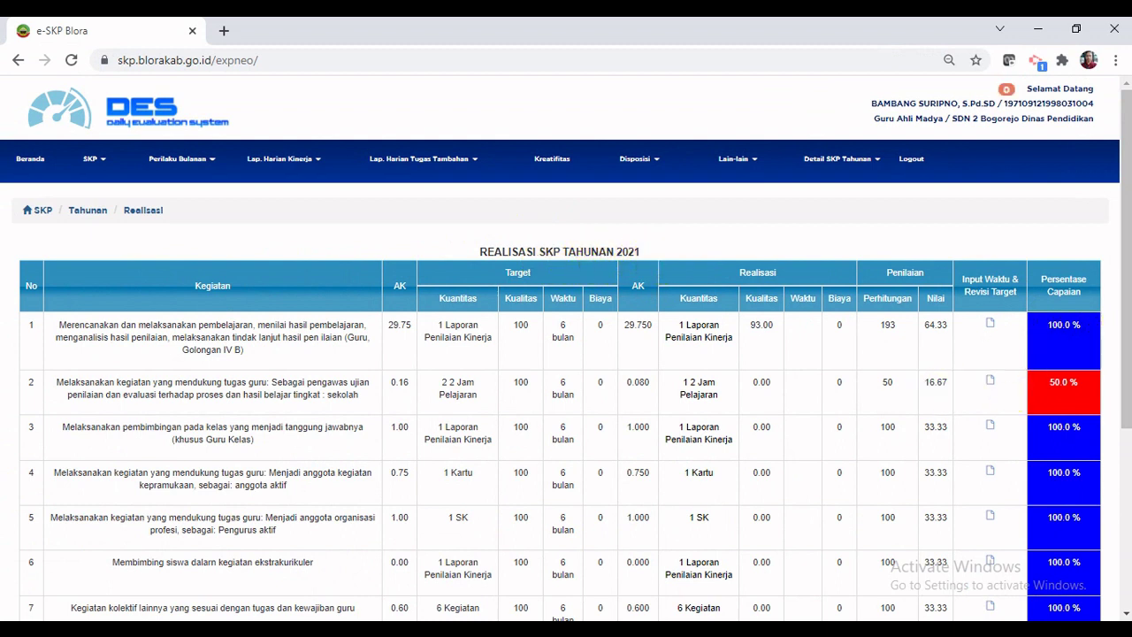
{"action": "left_click_drag", "start_coordinate": [1127, 350], "coordinate": [1115, 384]}
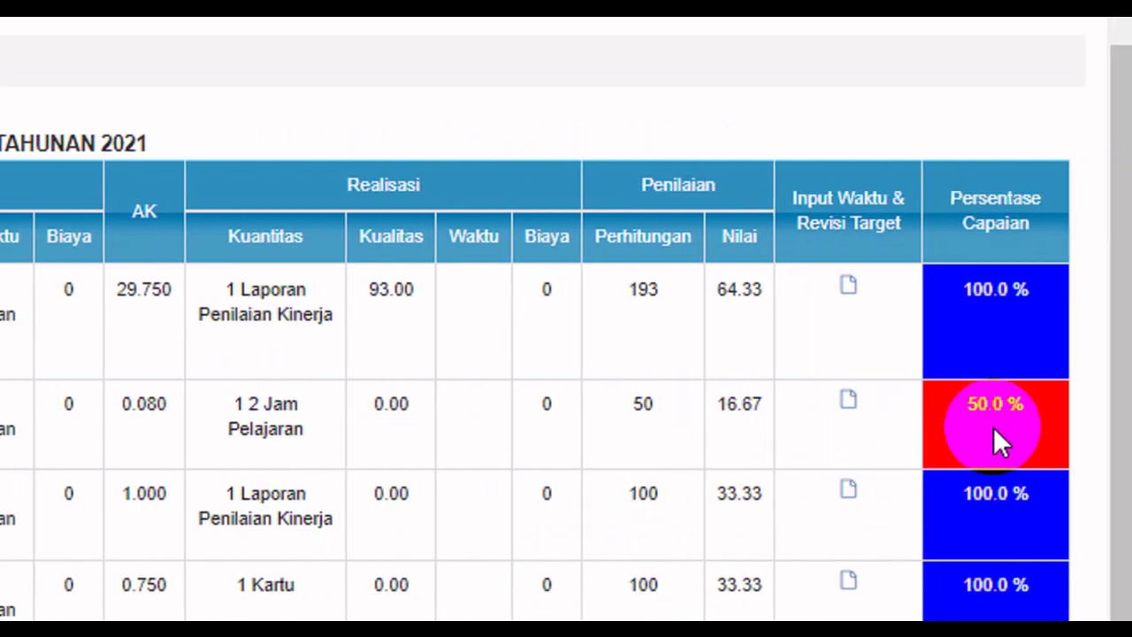
{"action": "scroll", "coordinate": [996, 468], "scroll_direction": "down", "scroll_amount": 1}
{"action": "scroll", "coordinate": [1003, 522], "scroll_direction": "down", "scroll_amount": 4}
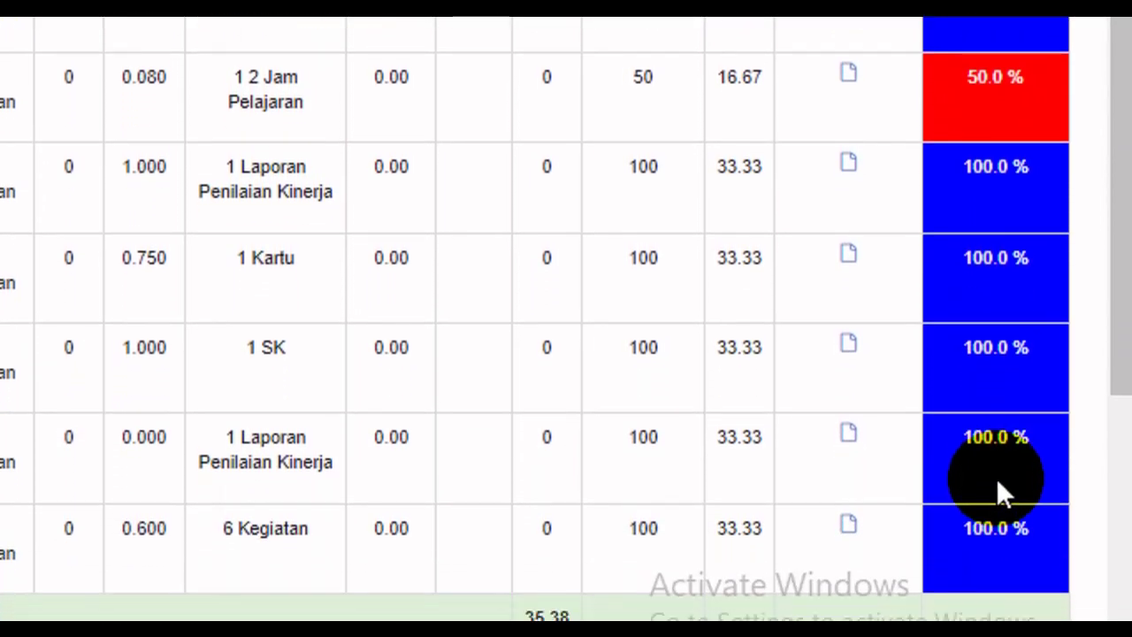
{"action": "scroll", "coordinate": [999, 221], "scroll_direction": "up", "scroll_amount": 1}
{"action": "scroll", "coordinate": [1015, 80], "scroll_direction": "up", "scroll_amount": 2}
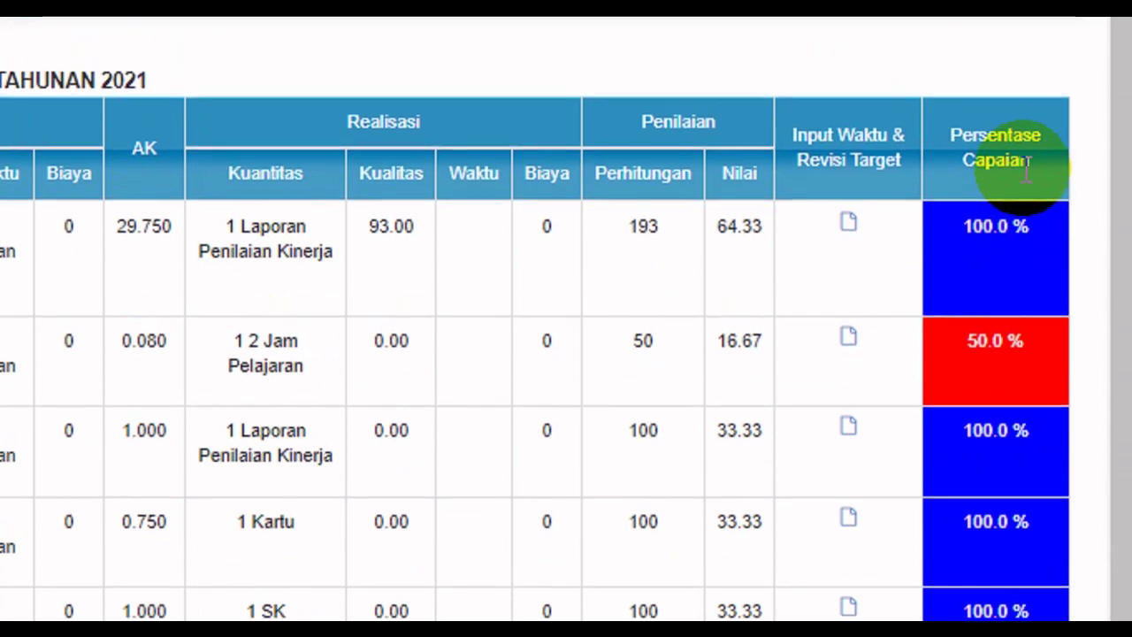
{"action": "scroll", "coordinate": [1028, 341], "scroll_direction": "down", "scroll_amount": 3}
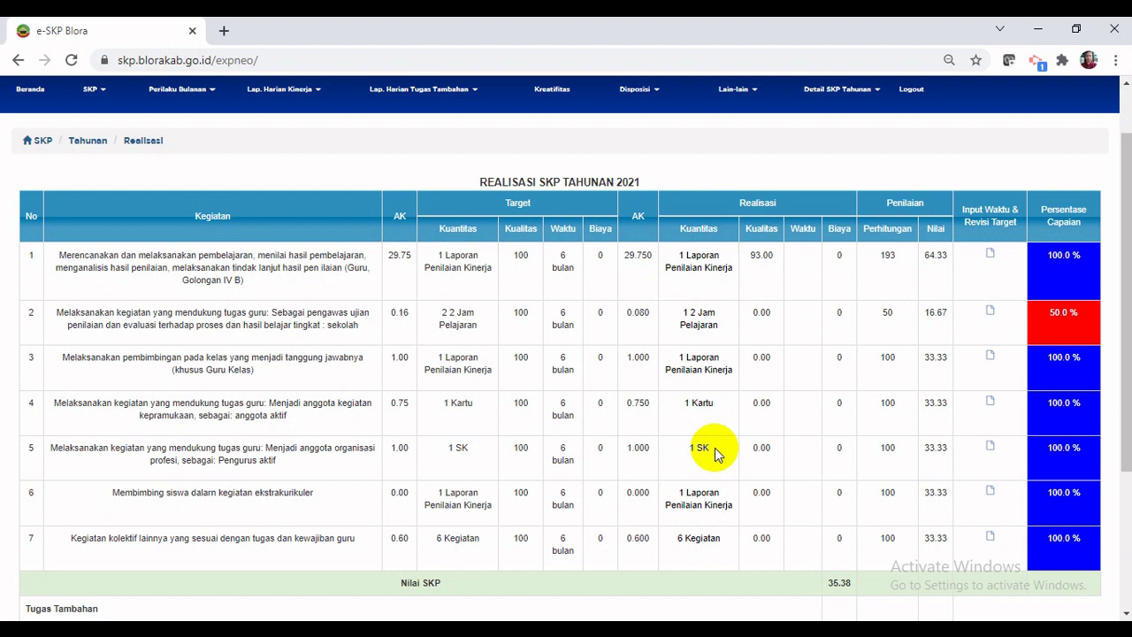
Step: Filter the daily SKP performance reports (Lap. Harian Kinerja SKP) to JULI 2021 and review all entries
{"action": "left_click", "coordinate": [320, 96]}
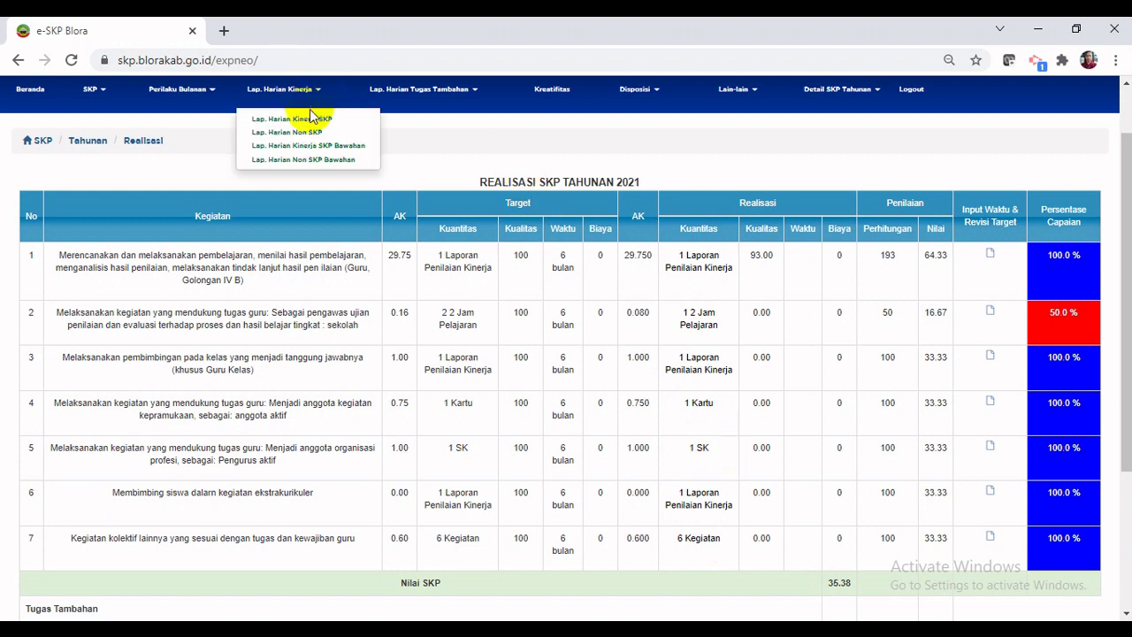
{"action": "left_click", "coordinate": [311, 120]}
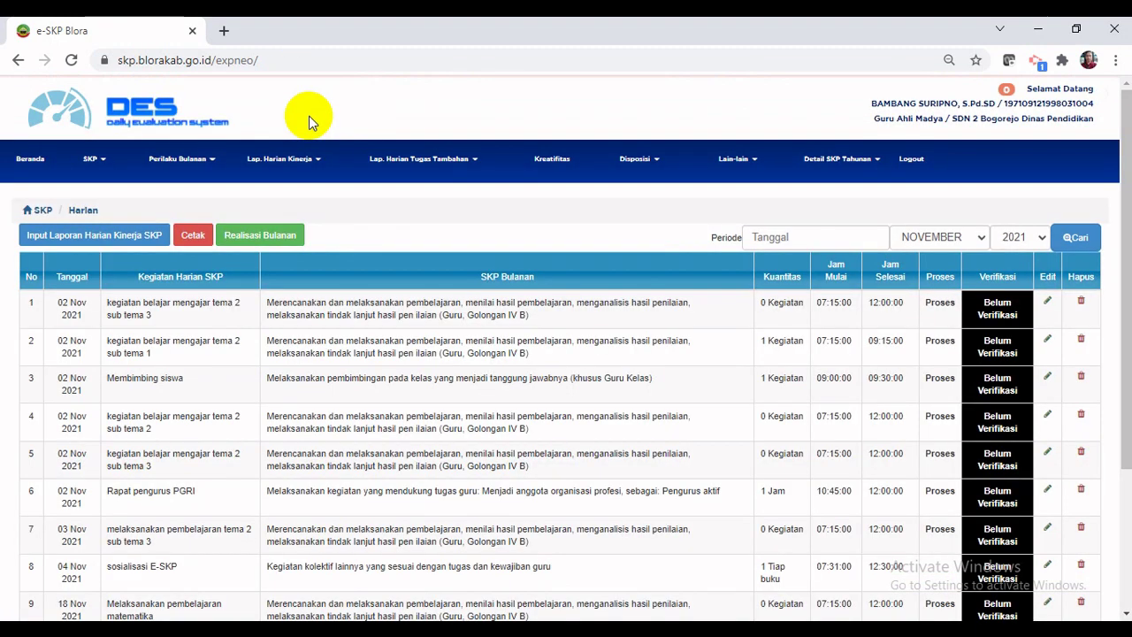
{"action": "left_click", "coordinate": [979, 240]}
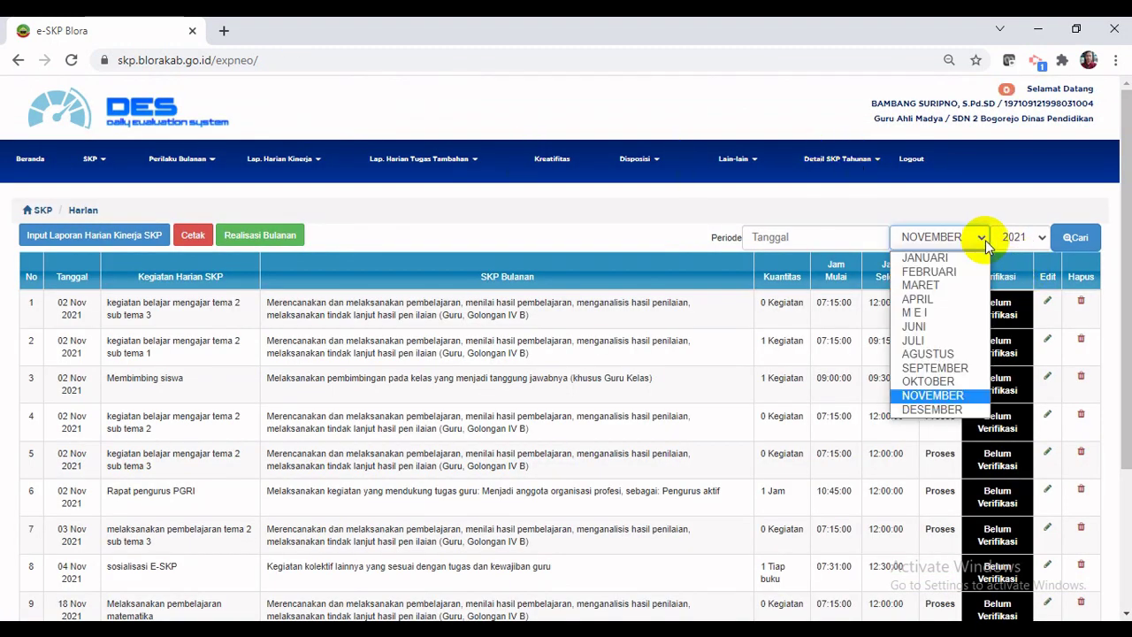
{"action": "left_click", "coordinate": [931, 341]}
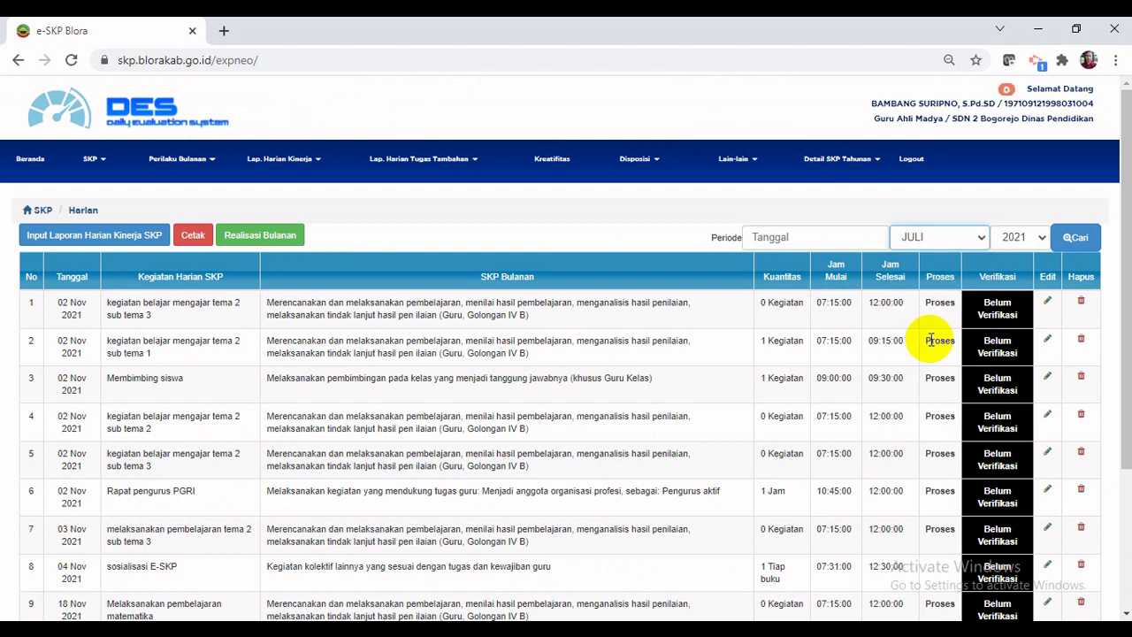
{"action": "left_click", "coordinate": [1084, 241]}
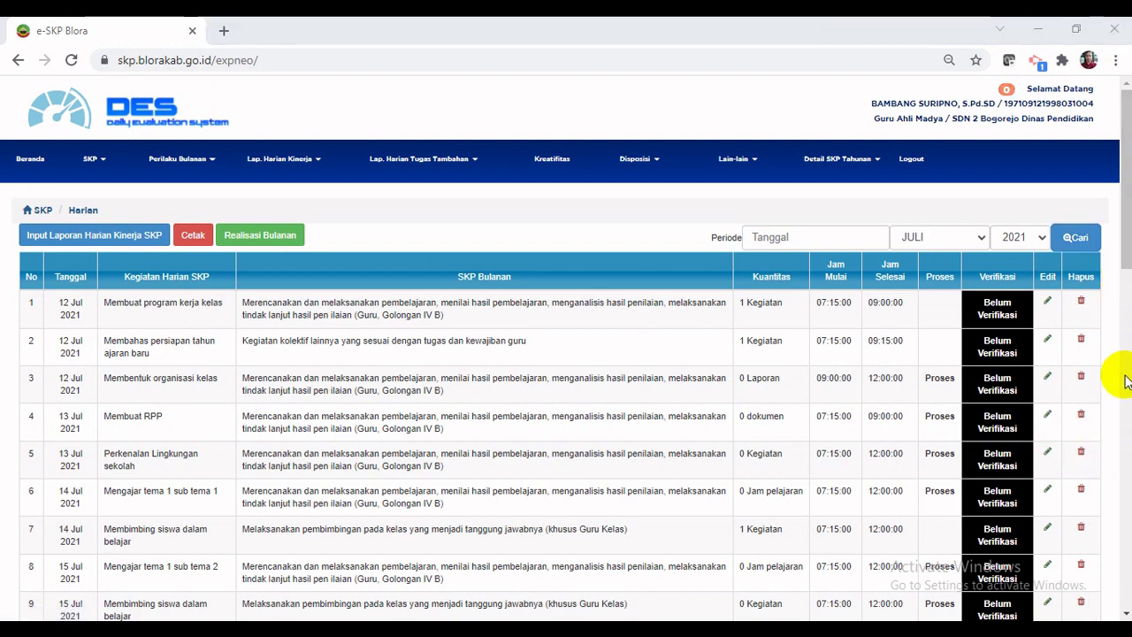
{"action": "left_click_drag", "start_coordinate": [1128, 228], "coordinate": [1011, 551]}
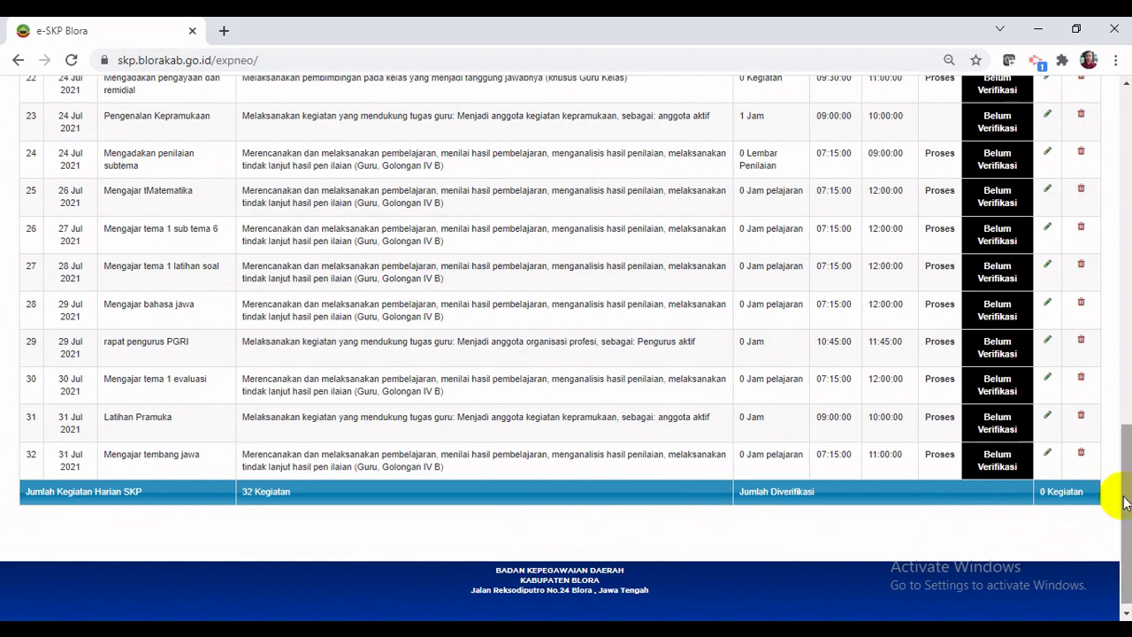
{"action": "left_click_drag", "start_coordinate": [1128, 503], "coordinate": [1066, 156]}
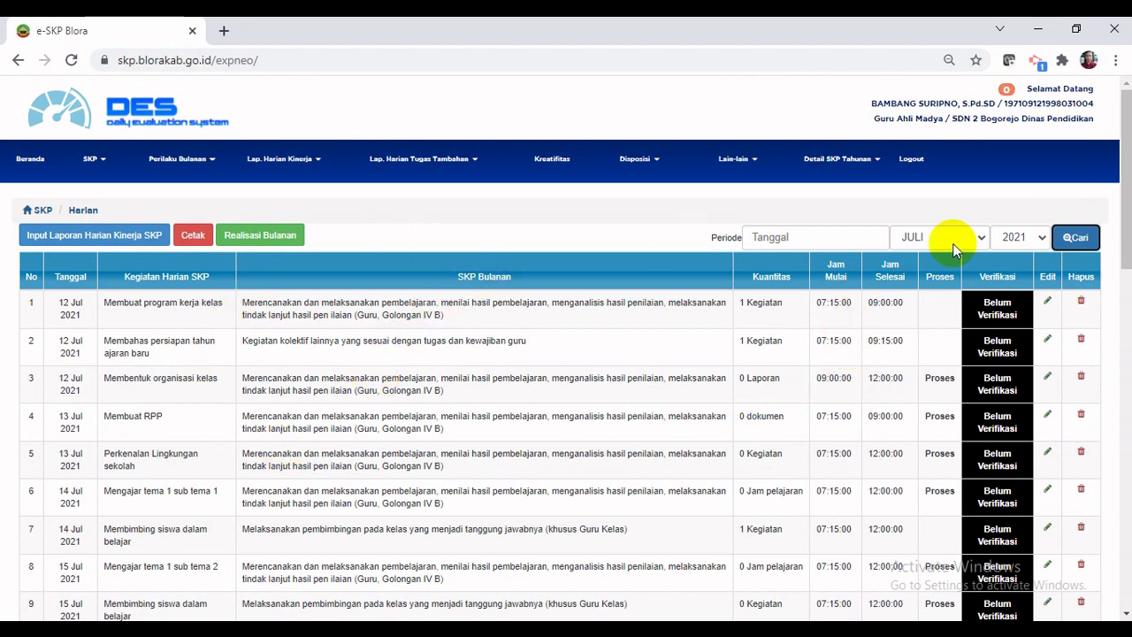
Step: View the monthly SKP target and realization list, and reopen the annual realization for the 2021 period
{"action": "left_click", "coordinate": [105, 168]}
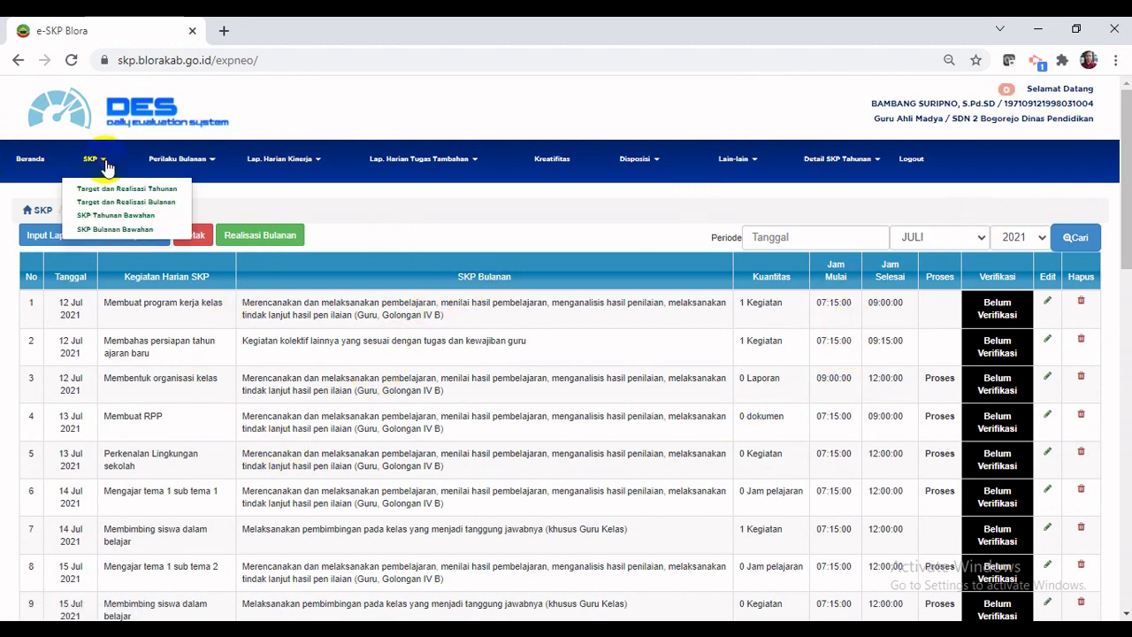
{"action": "left_click", "coordinate": [130, 203]}
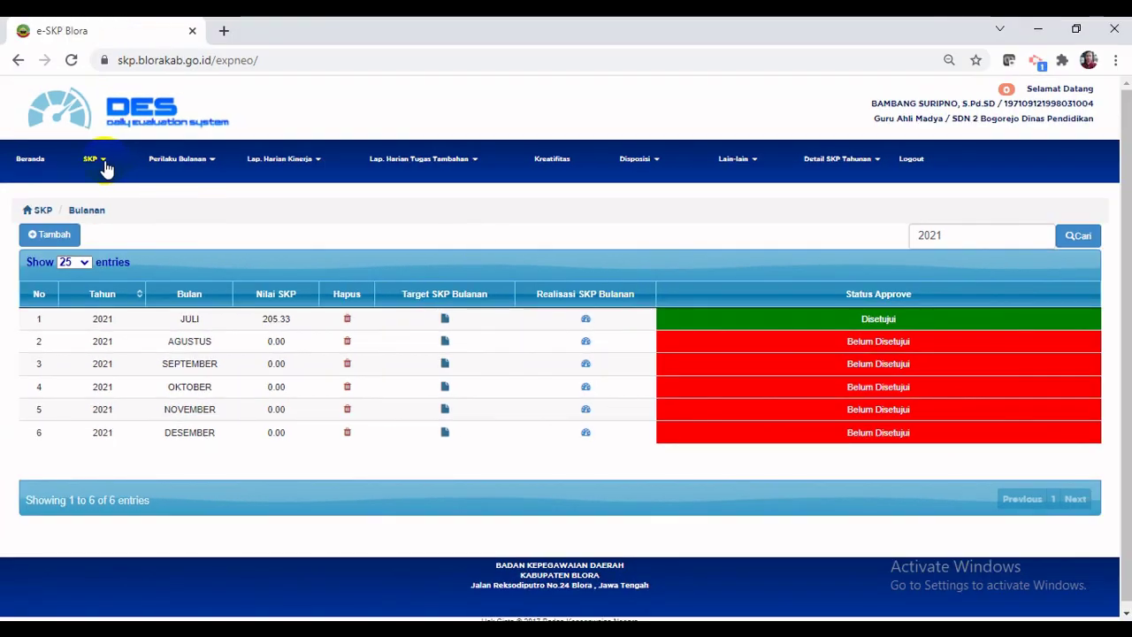
{"action": "left_click", "coordinate": [103, 164]}
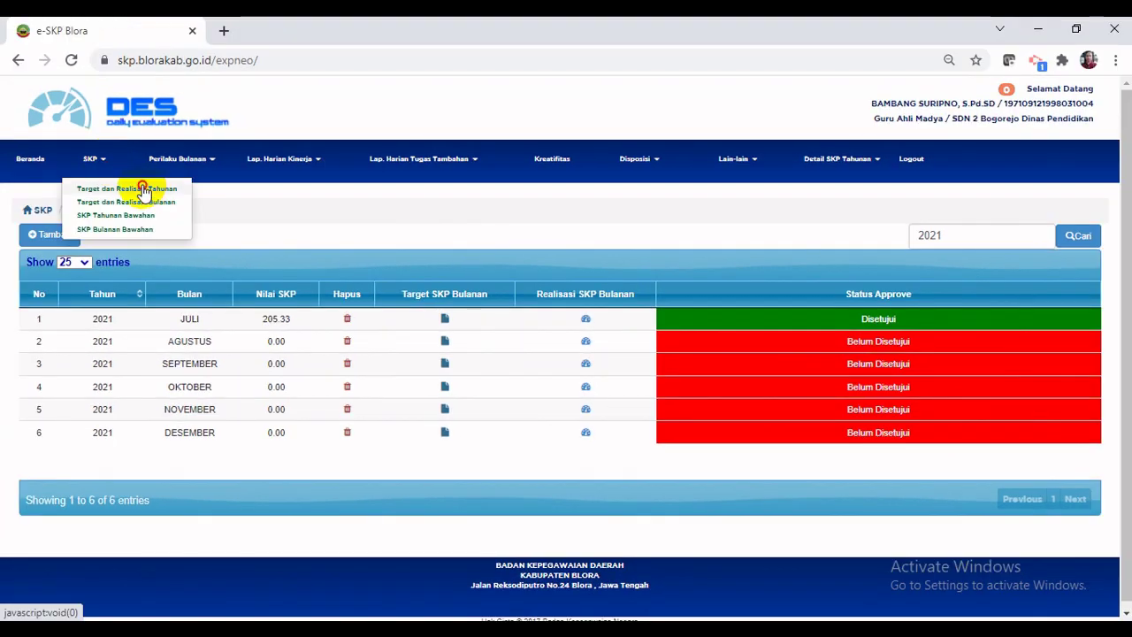
{"action": "left_click", "coordinate": [144, 191]}
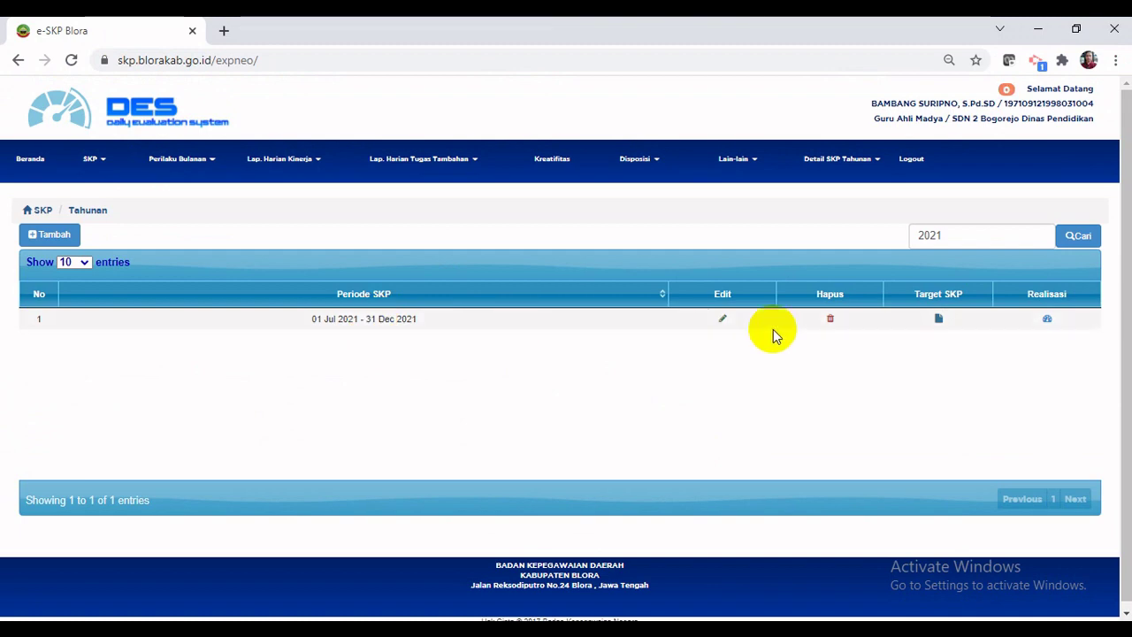
{"action": "left_click", "coordinate": [1047, 320]}
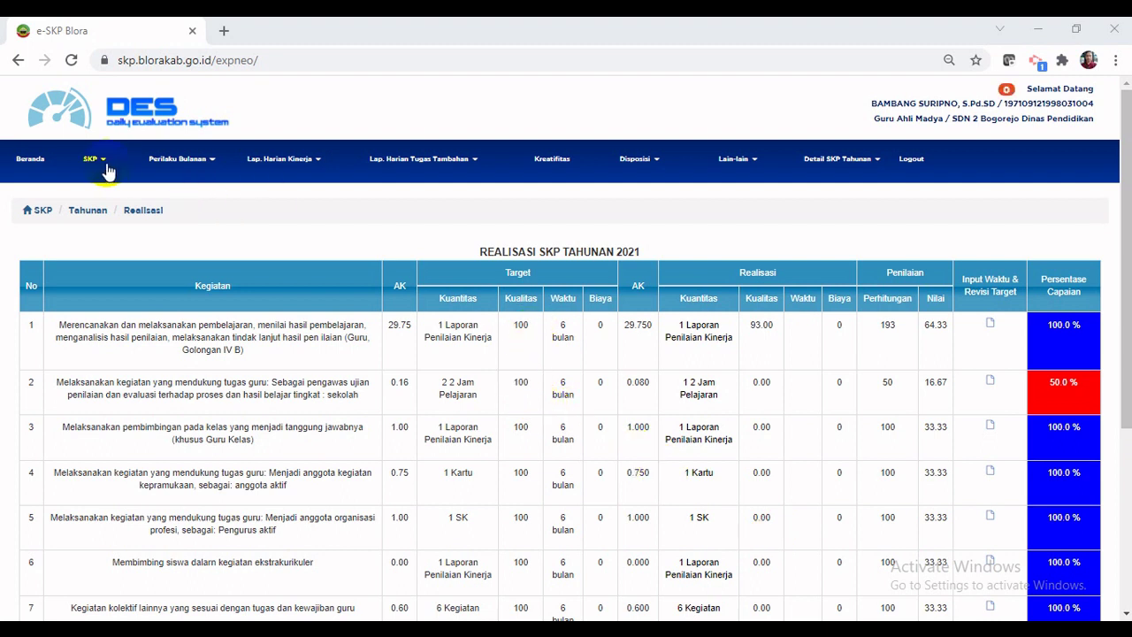
Step: Open the daily SKP performance reports (Lap. Harian Kinerja SKP) and choose JULI as the period month
{"action": "left_click", "coordinate": [318, 166]}
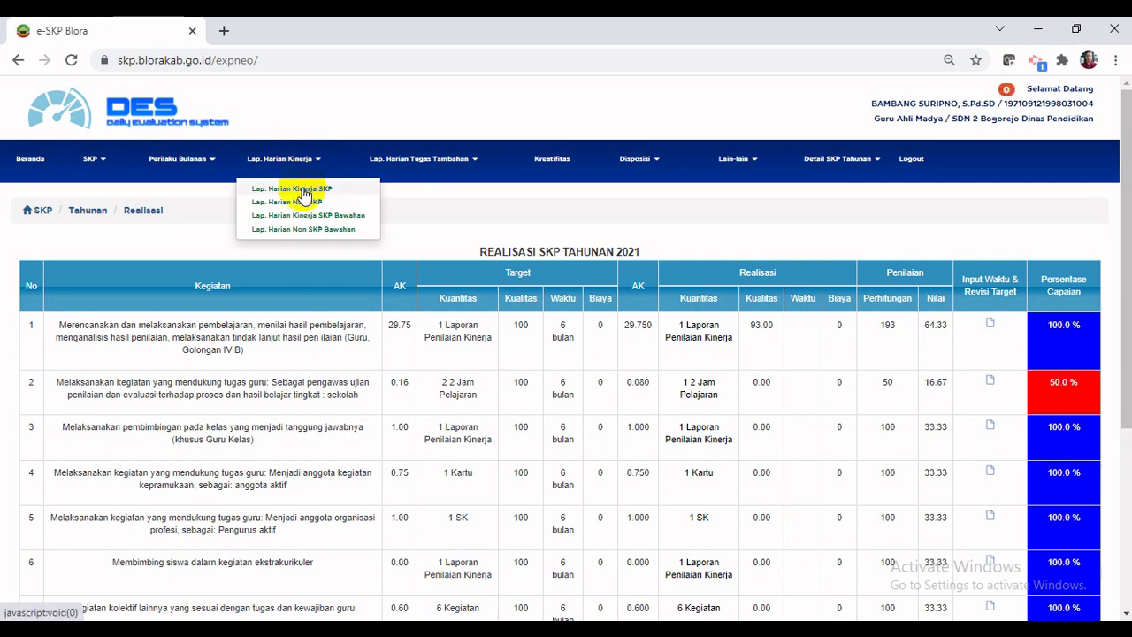
{"action": "left_click", "coordinate": [302, 189]}
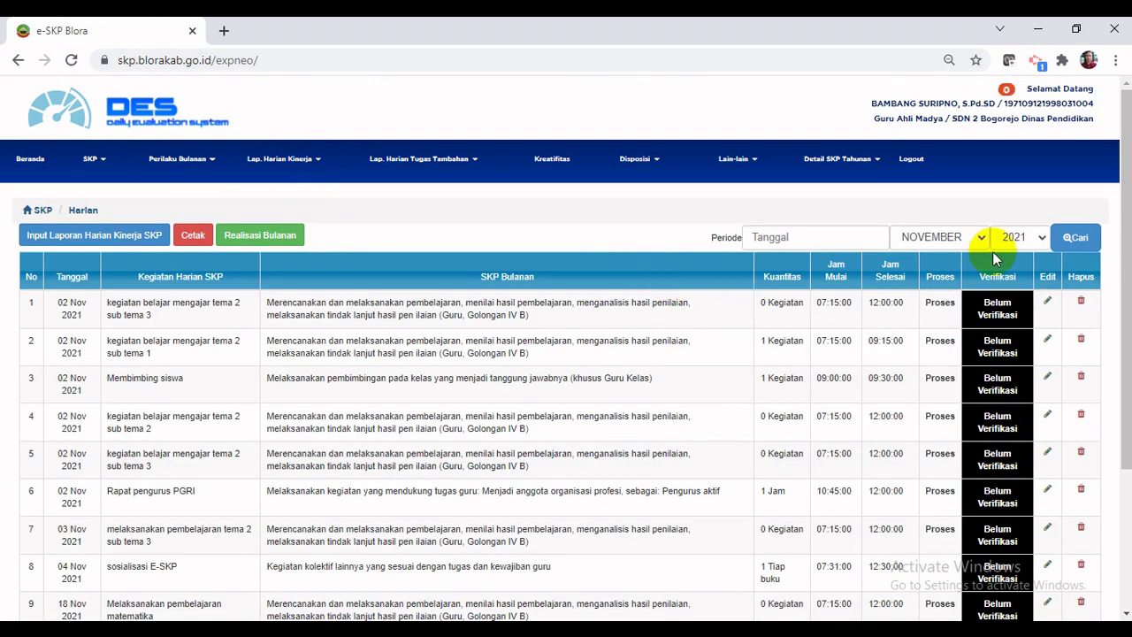
{"action": "left_click", "coordinate": [981, 241]}
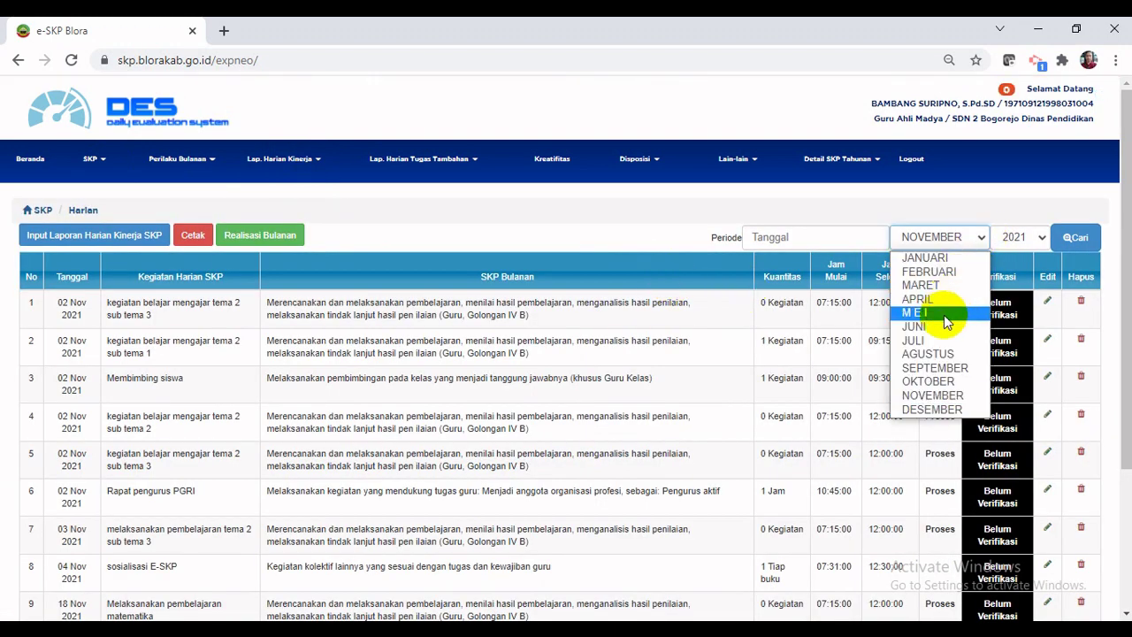
{"action": "left_click", "coordinate": [929, 339]}
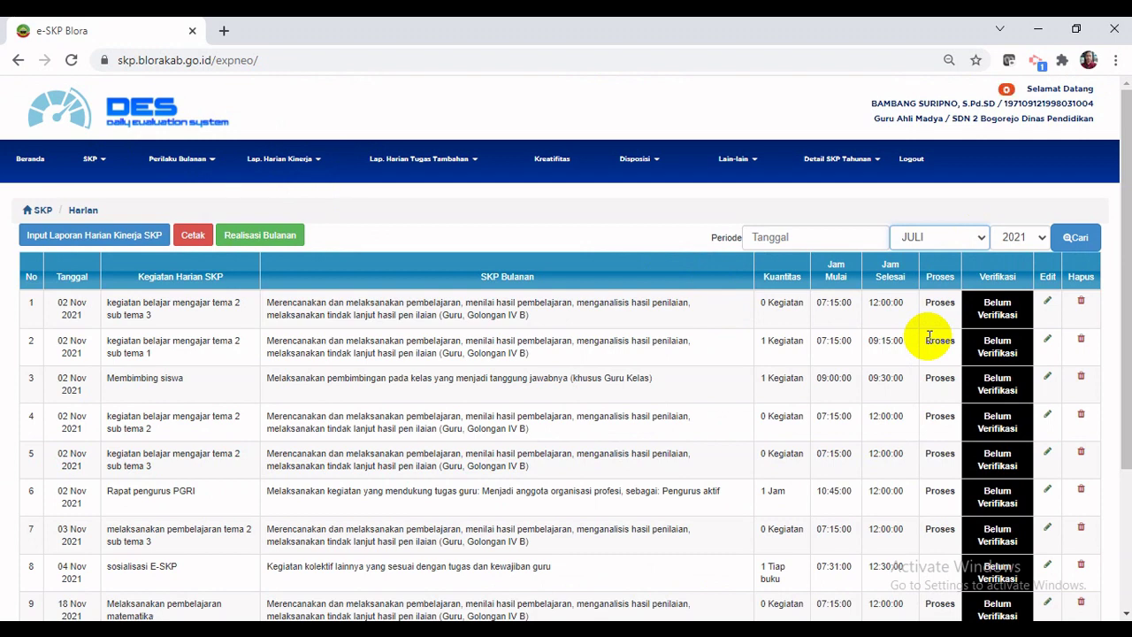
Step: Open the monthly SKP realization for JULI 2021 and compare the target and realized quantities
{"action": "left_click", "coordinate": [99, 163]}
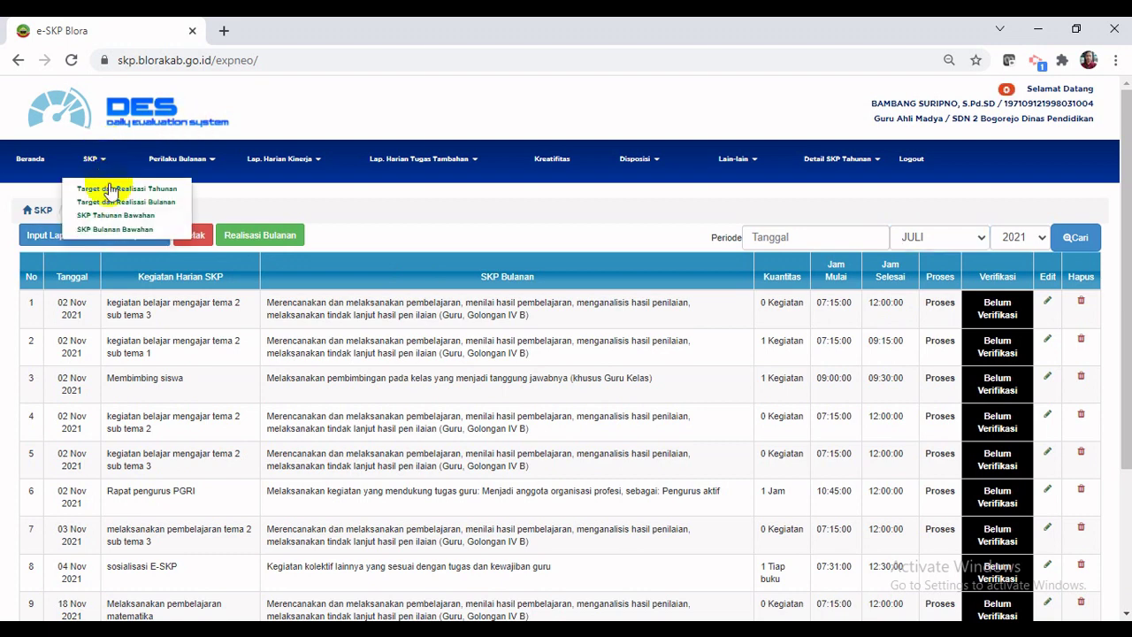
{"action": "left_click", "coordinate": [118, 202]}
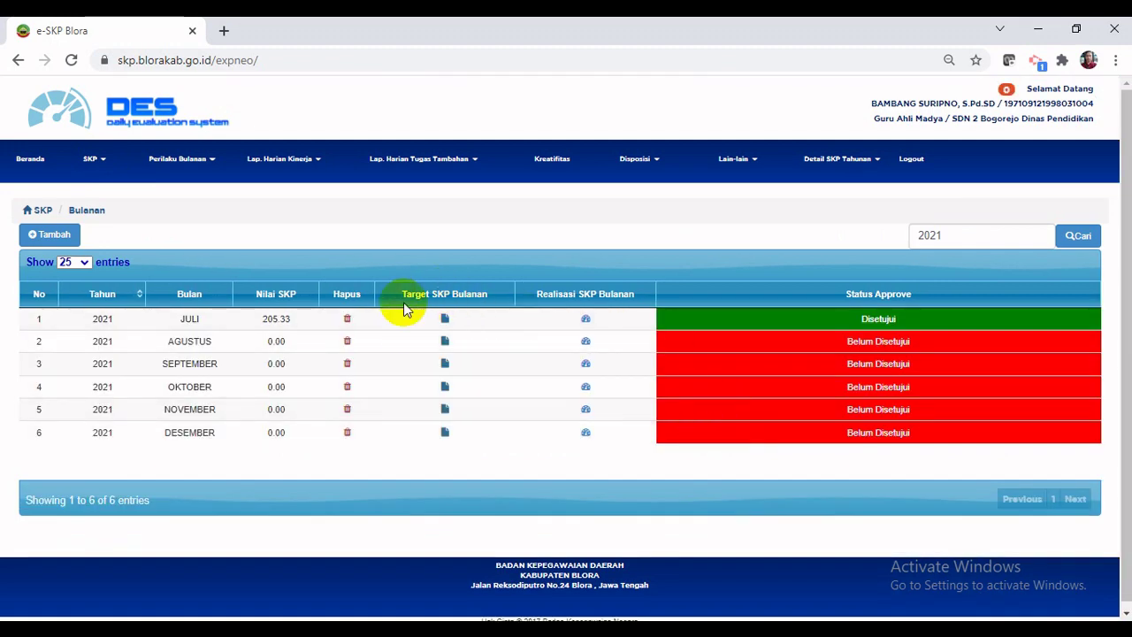
{"action": "left_click", "coordinate": [585, 321]}
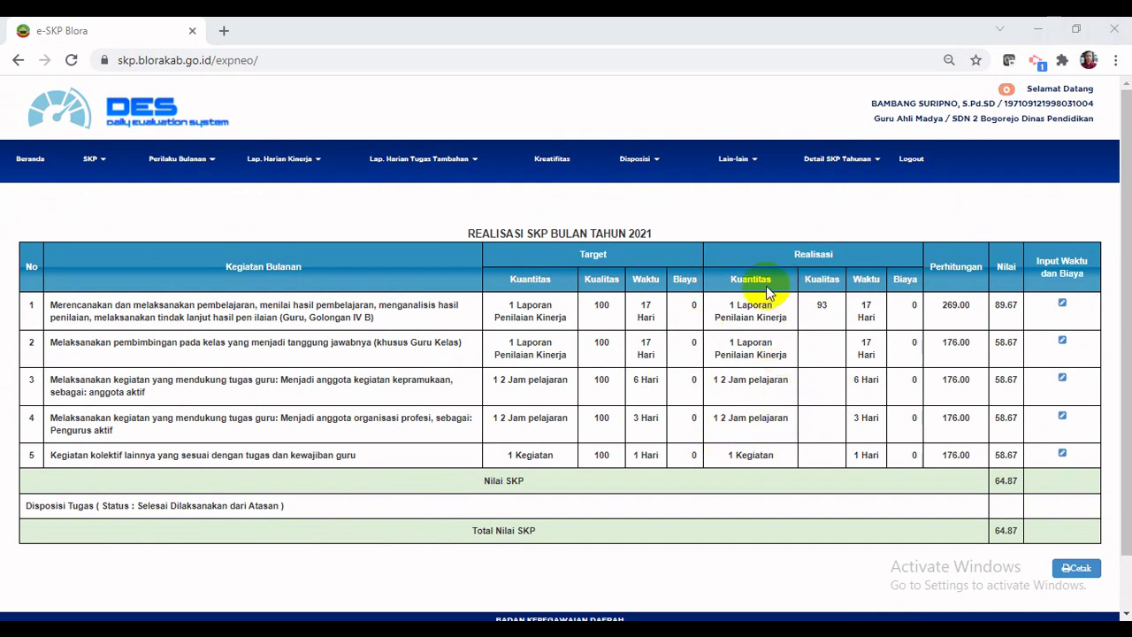
{"action": "left_click", "coordinate": [534, 279]}
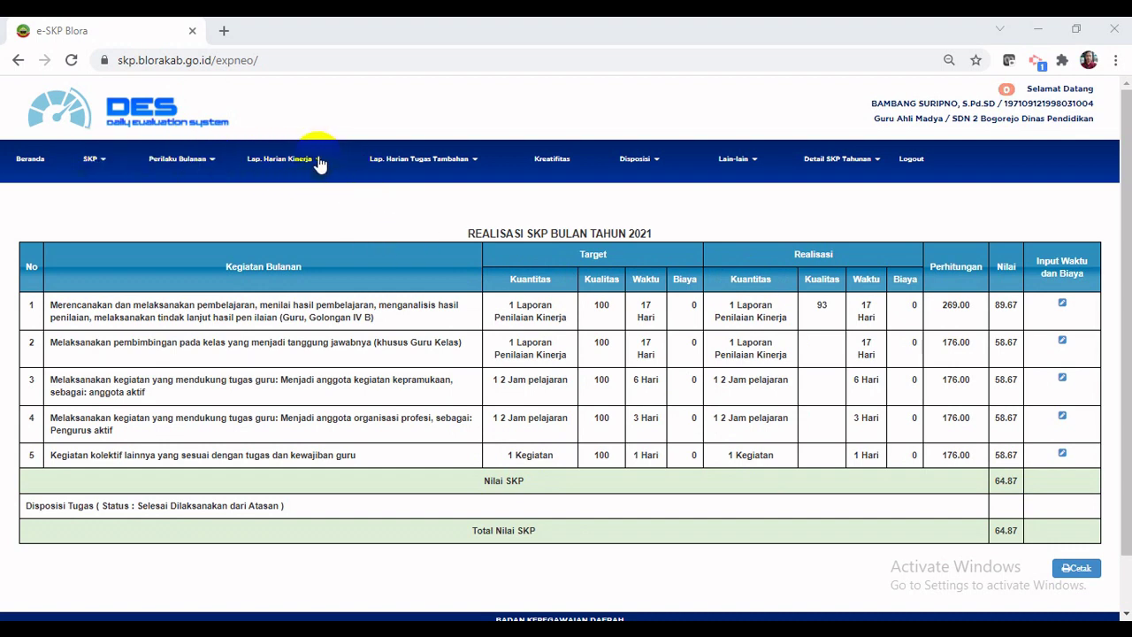
Step: Open the annual SKP realization for the period 01 Jul 2021 - 31 Dec 2021
{"action": "left_click", "coordinate": [100, 168]}
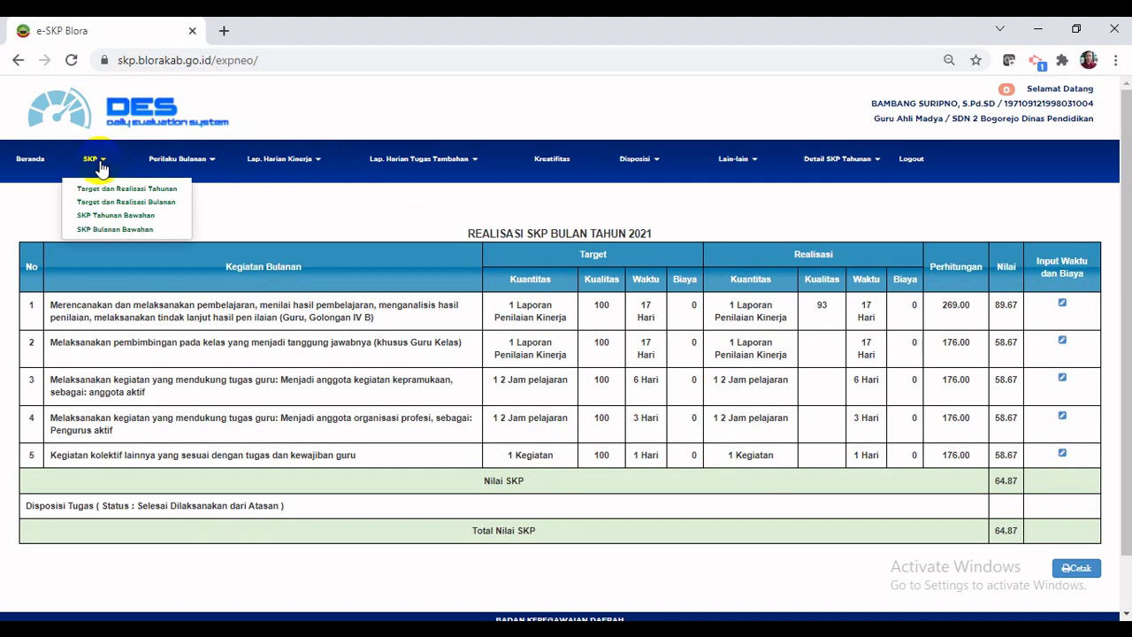
{"action": "left_click", "coordinate": [111, 188]}
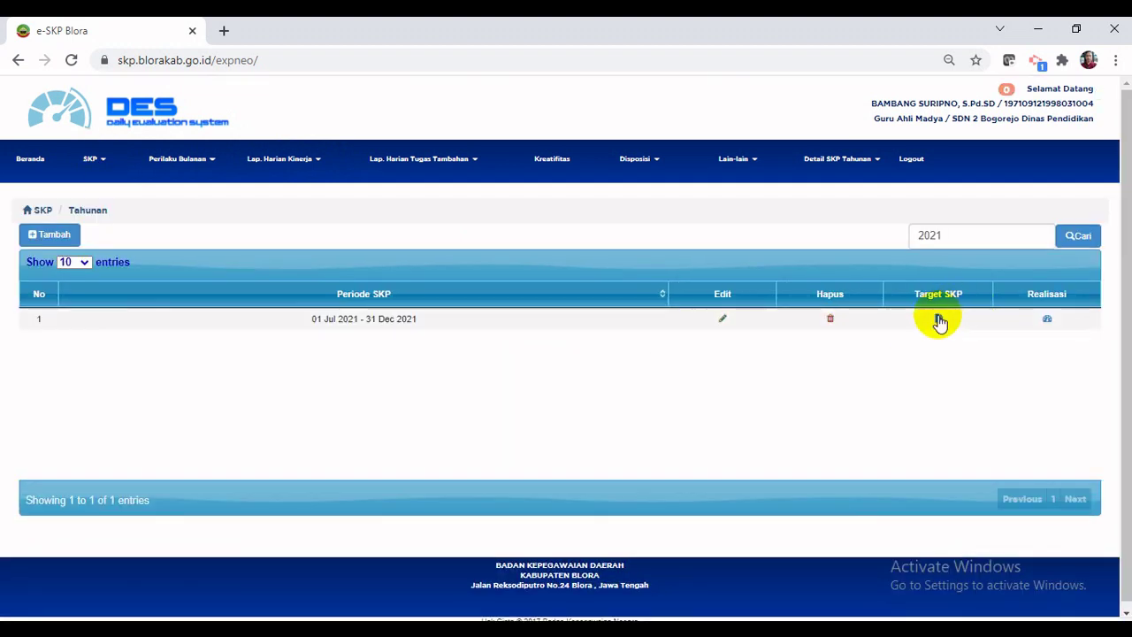
{"action": "left_click", "coordinate": [1048, 320]}
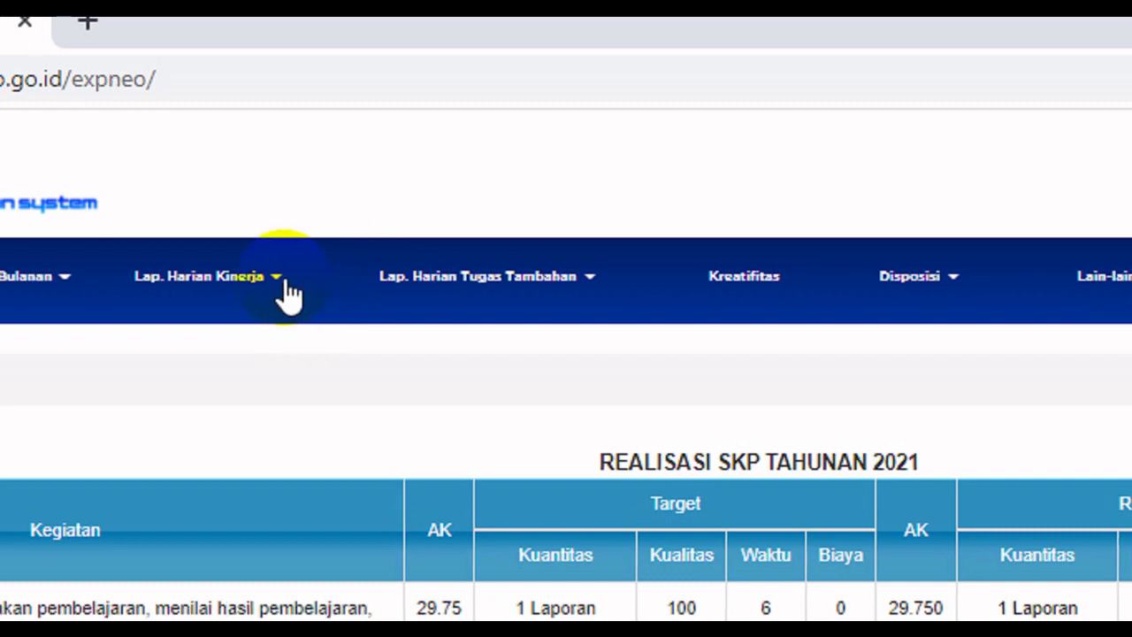
Step: Open the daily SKP performance reports (Lap. Harian Kinerja SKP), filter them to JULI 2021 and review the listed activities
{"action": "left_click", "coordinate": [592, 292]}
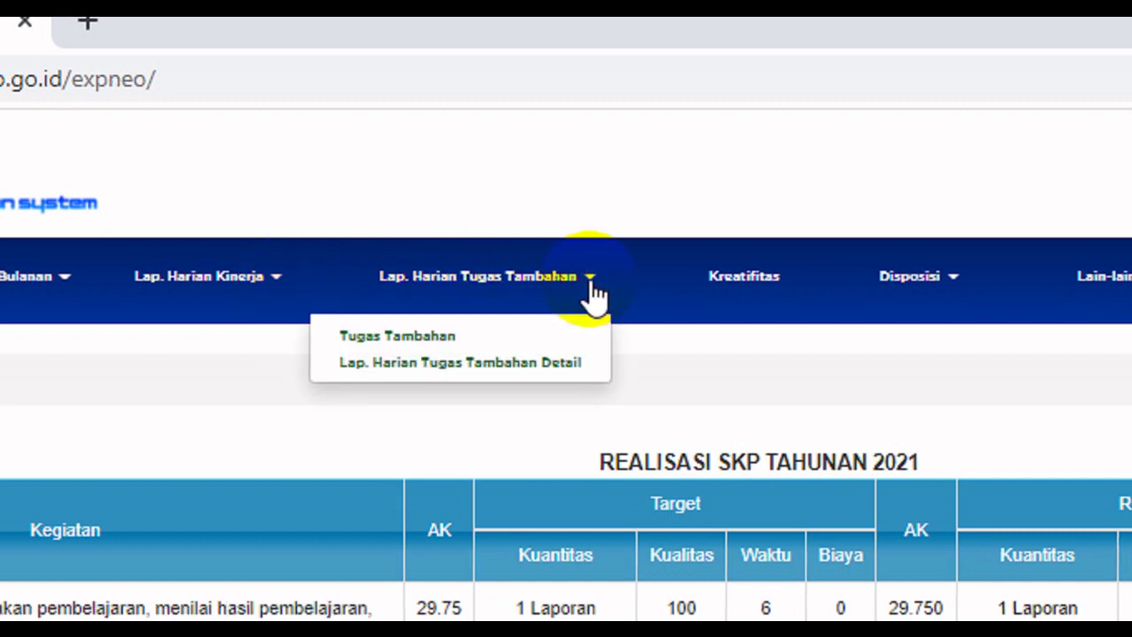
{"action": "left_click", "coordinate": [284, 284]}
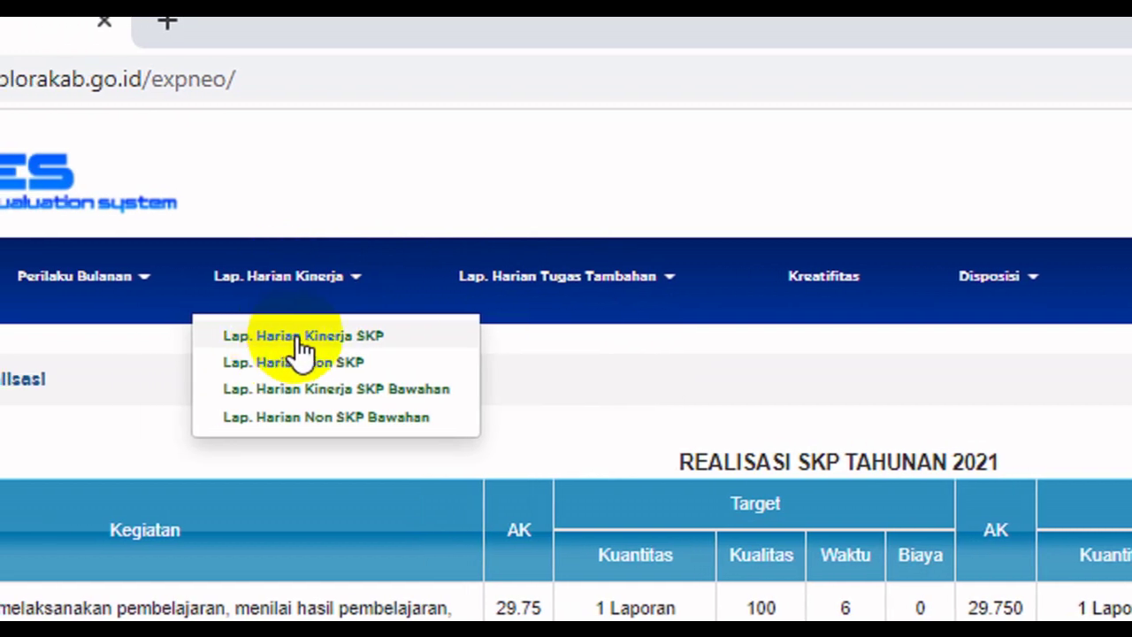
{"action": "left_click", "coordinate": [314, 336]}
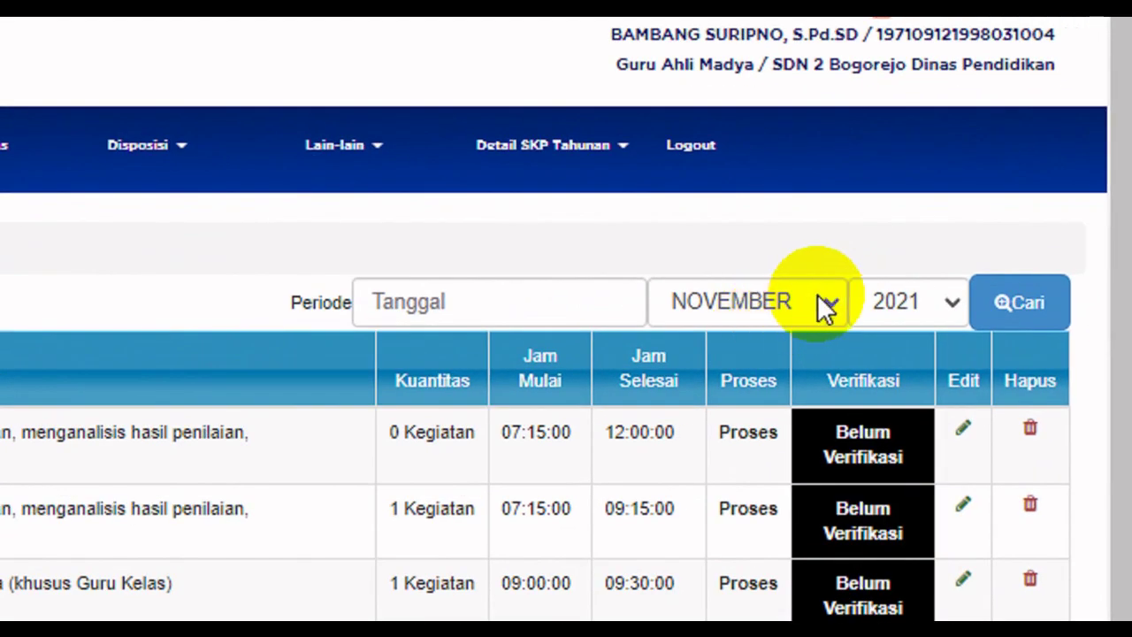
{"action": "left_click", "coordinate": [829, 297]}
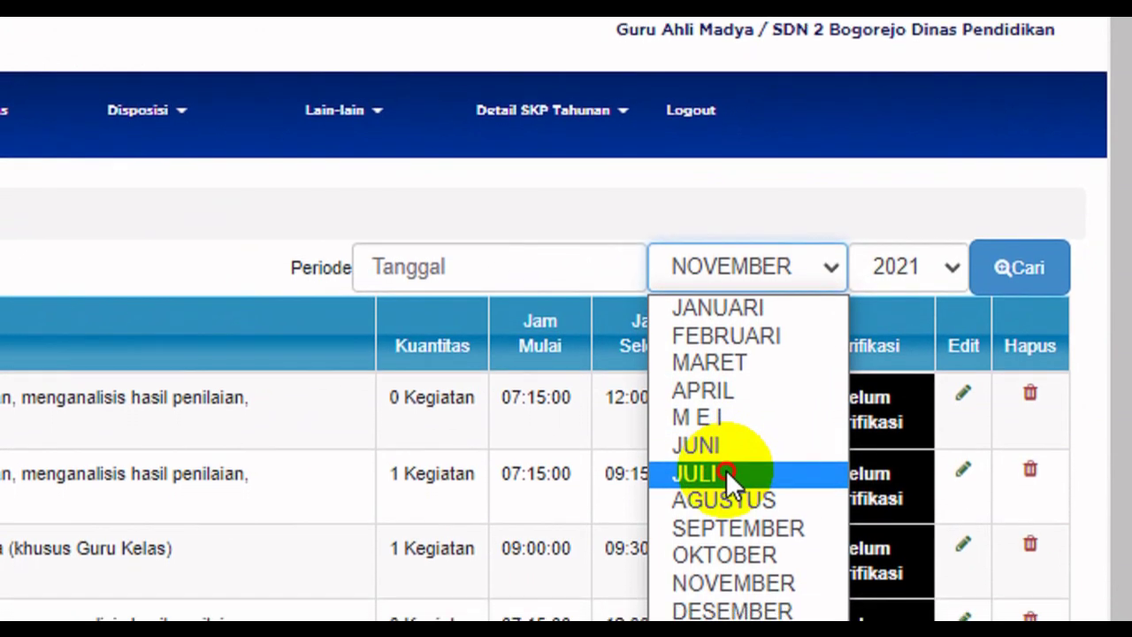
{"action": "left_click", "coordinate": [726, 508]}
{"action": "left_click", "coordinate": [1029, 267]}
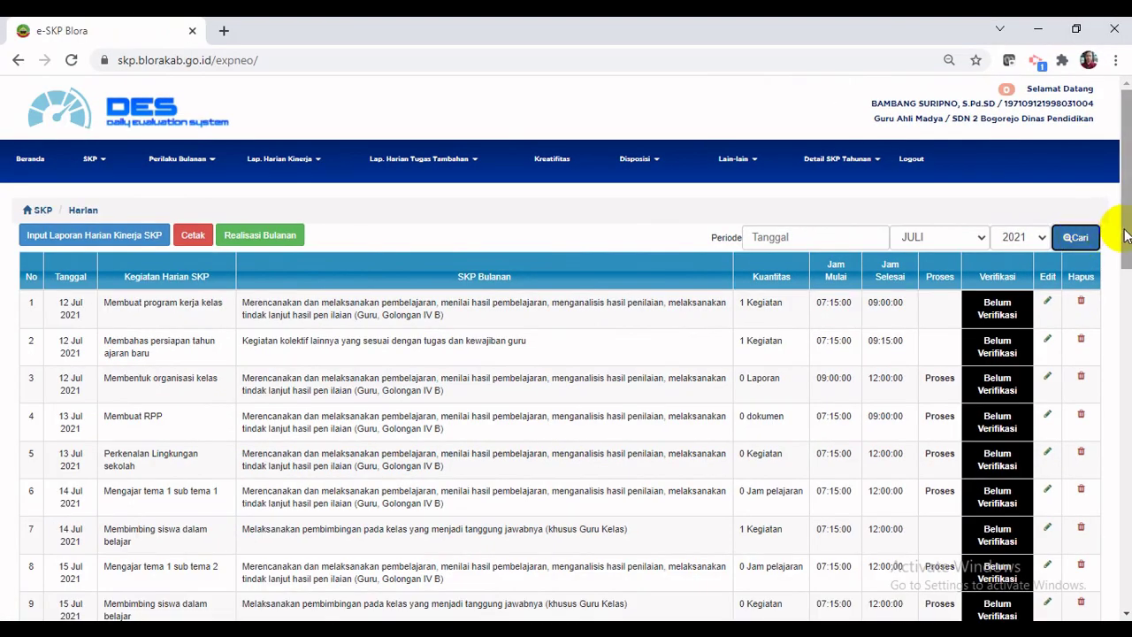
{"action": "mouse_move", "coordinate": [1127, 234]}
{"action": "left_mouse_down"}
{"action": "mouse_move", "coordinate": [1008, 602]}
{"action": "mouse_move", "coordinate": [1026, 529]}
{"action": "left_mouse_up"}
{"action": "mouse_move", "coordinate": [1130, 232]}
{"action": "left_mouse_down"}
{"action": "mouse_move", "coordinate": [1116, 240]}
{"action": "mouse_move", "coordinate": [1061, 581]}
{"action": "left_mouse_up"}
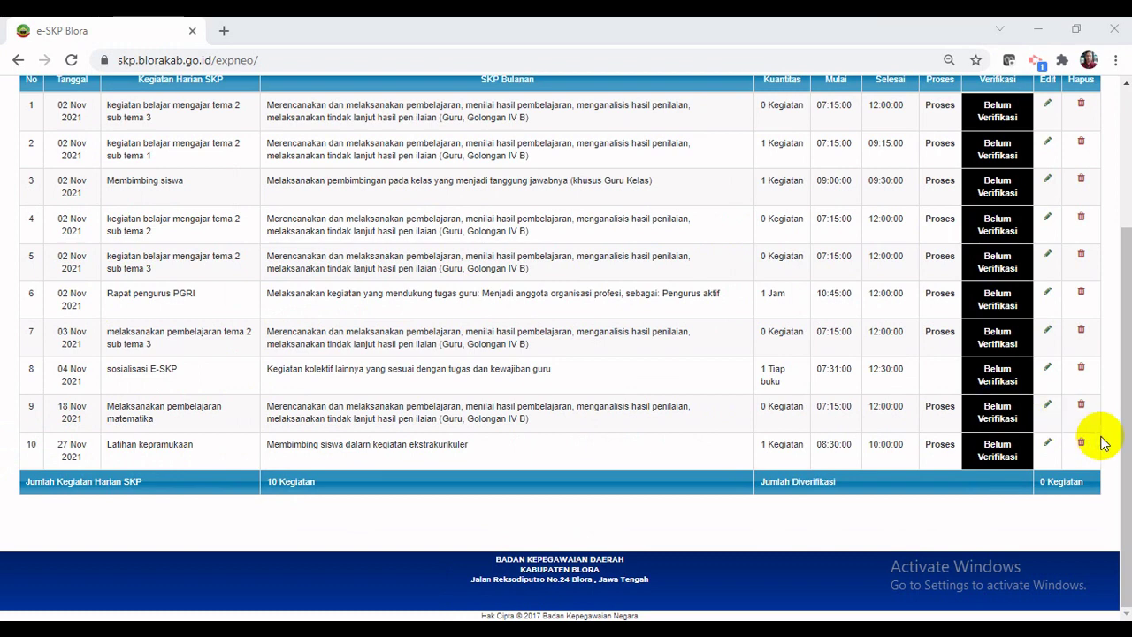
{"action": "left_click_drag", "start_coordinate": [1114, 445], "coordinate": [1064, 283]}
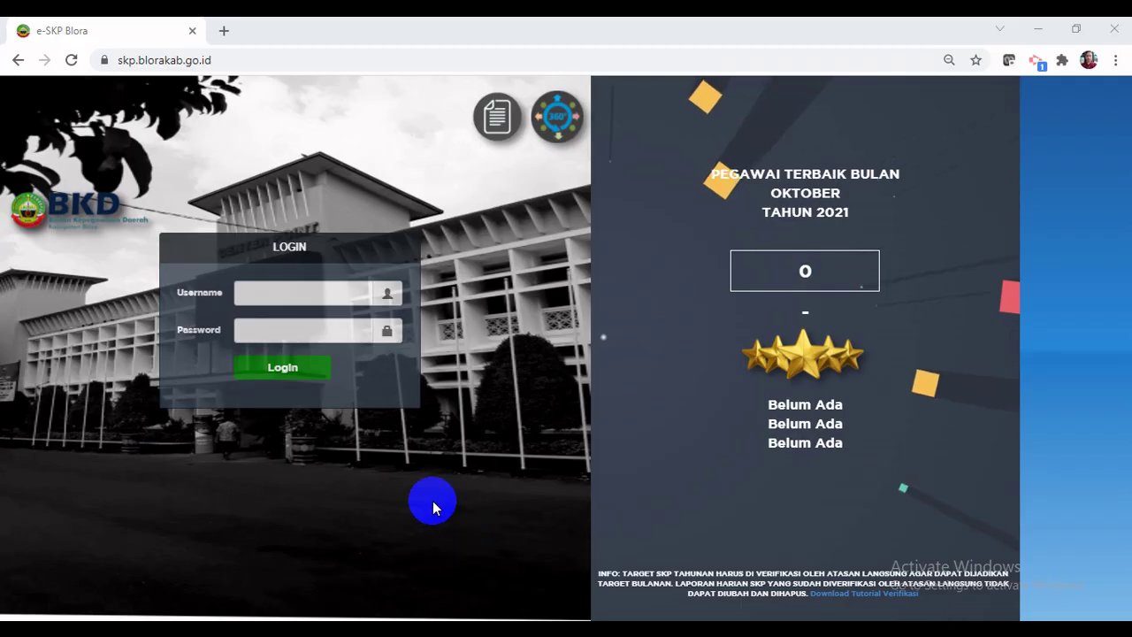
Step: Log in with the supervisor's saved username and account password, and enter the DES (Daily Evaluation System) application
{"action": "left_click", "coordinate": [304, 292]}
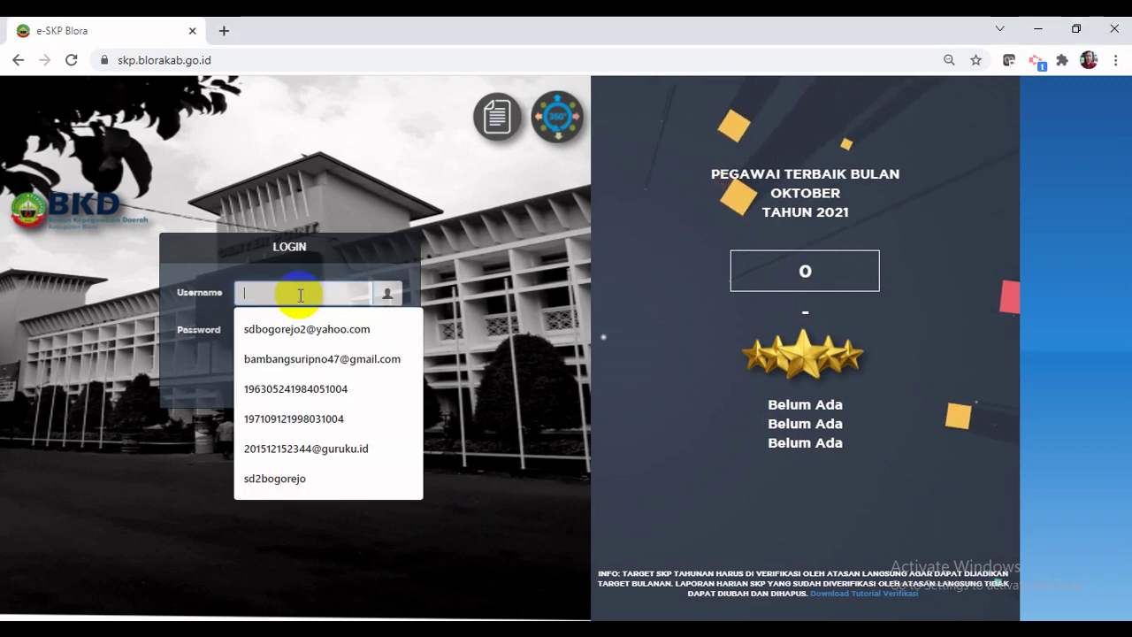
{"action": "left_click", "coordinate": [291, 389]}
{"action": "left_click", "coordinate": [293, 332]}
{"action": "type", "text": "••••••••"}
{"action": "left_click", "coordinate": [278, 370]}
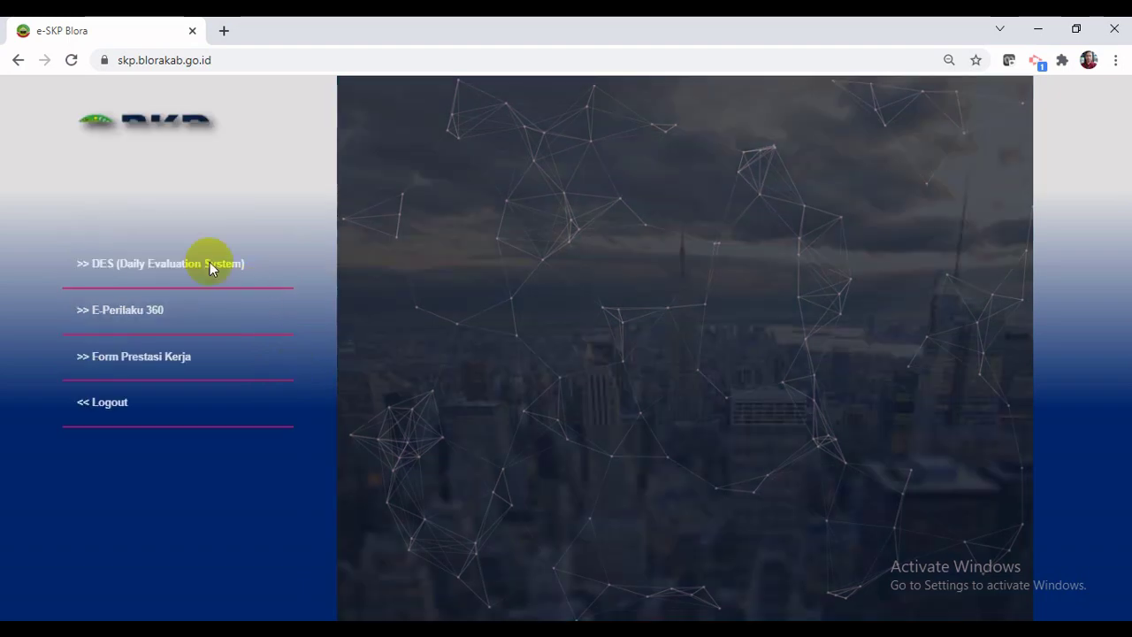
{"action": "left_click", "coordinate": [199, 265]}
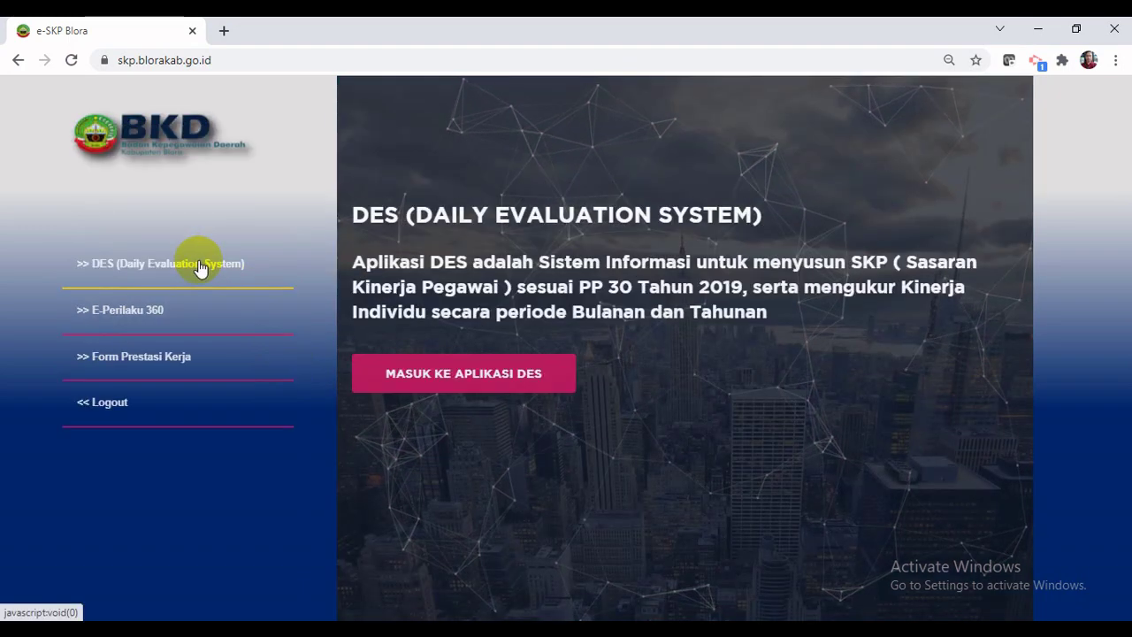
{"action": "left_click", "coordinate": [426, 383]}
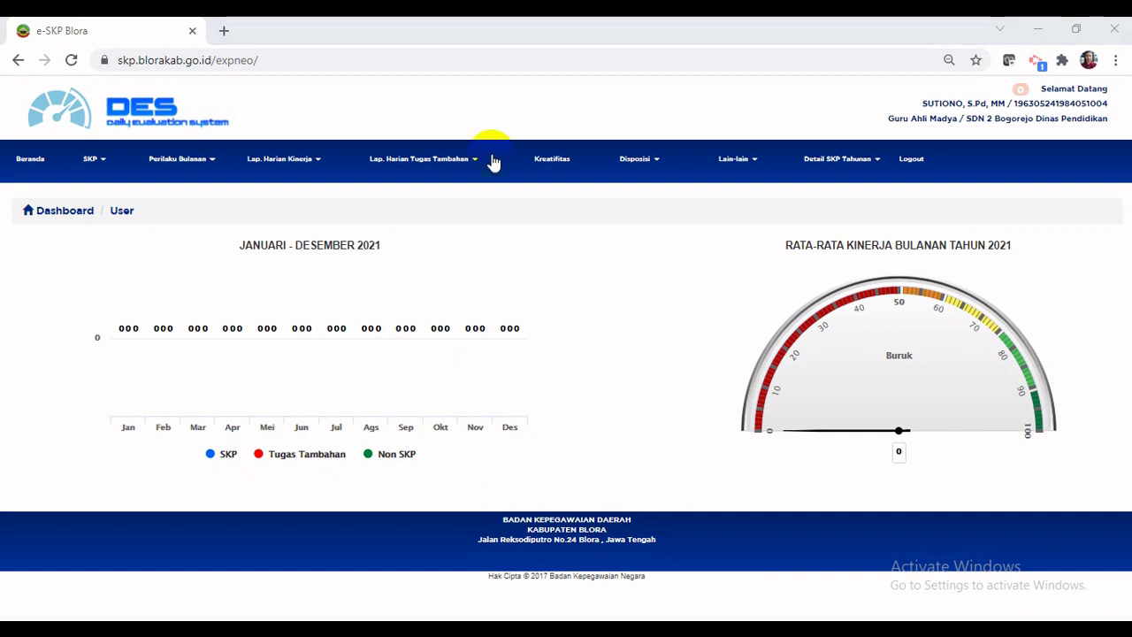
Step: Open the subordinates' daily SKP performance reports and filter them by the subordinate's name for JULI 2021
{"action": "left_click", "coordinate": [317, 168]}
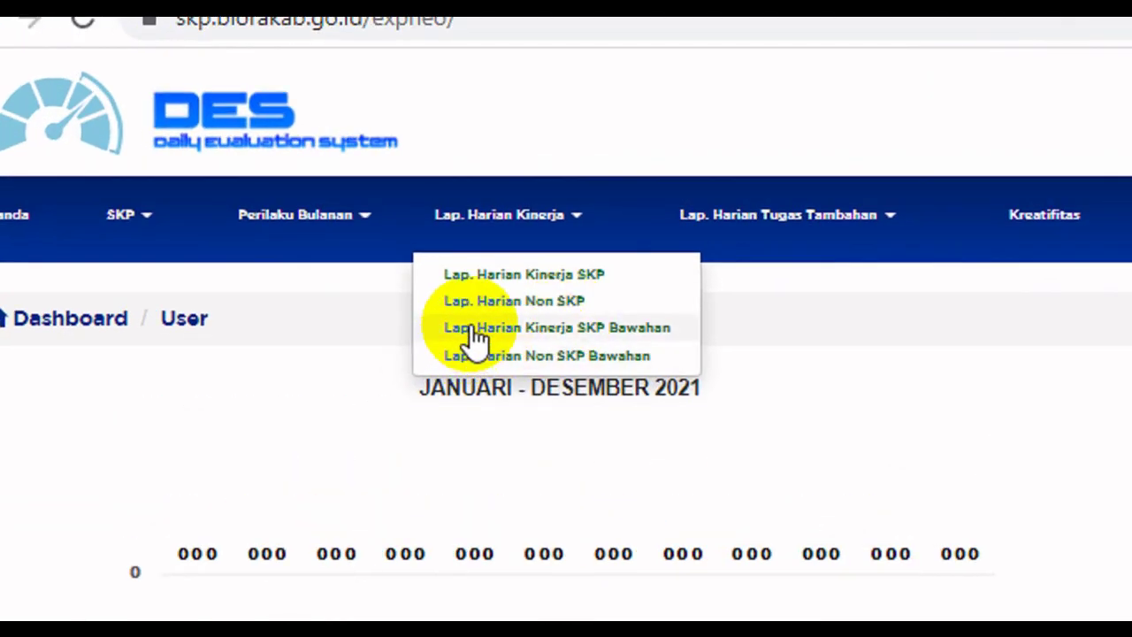
{"action": "left_click", "coordinate": [583, 329]}
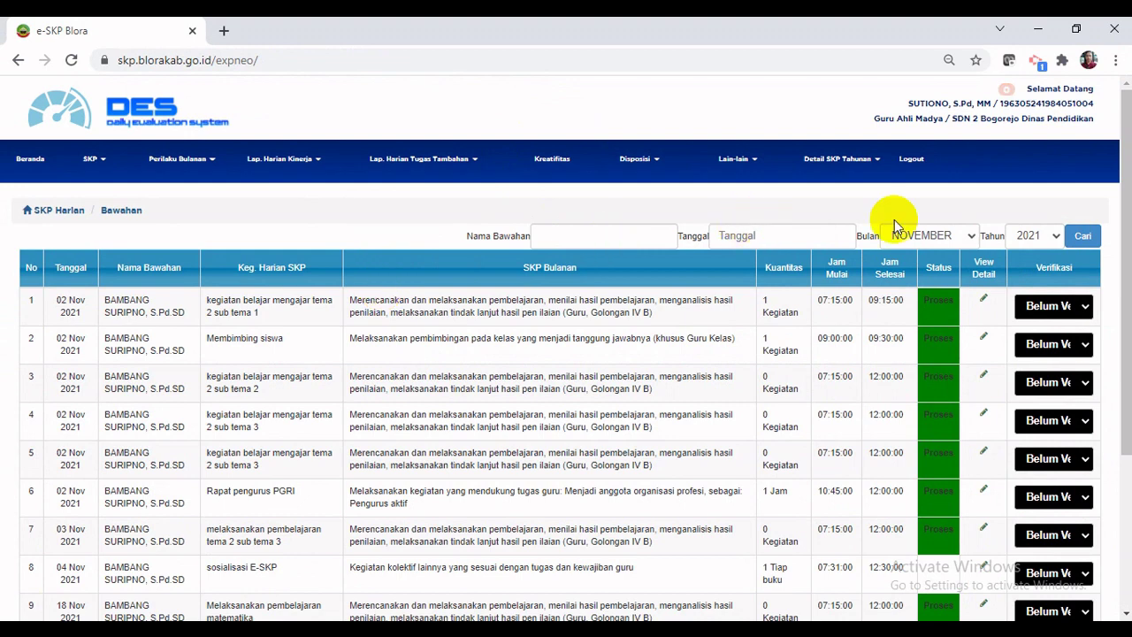
{"action": "left_click", "coordinate": [971, 236]}
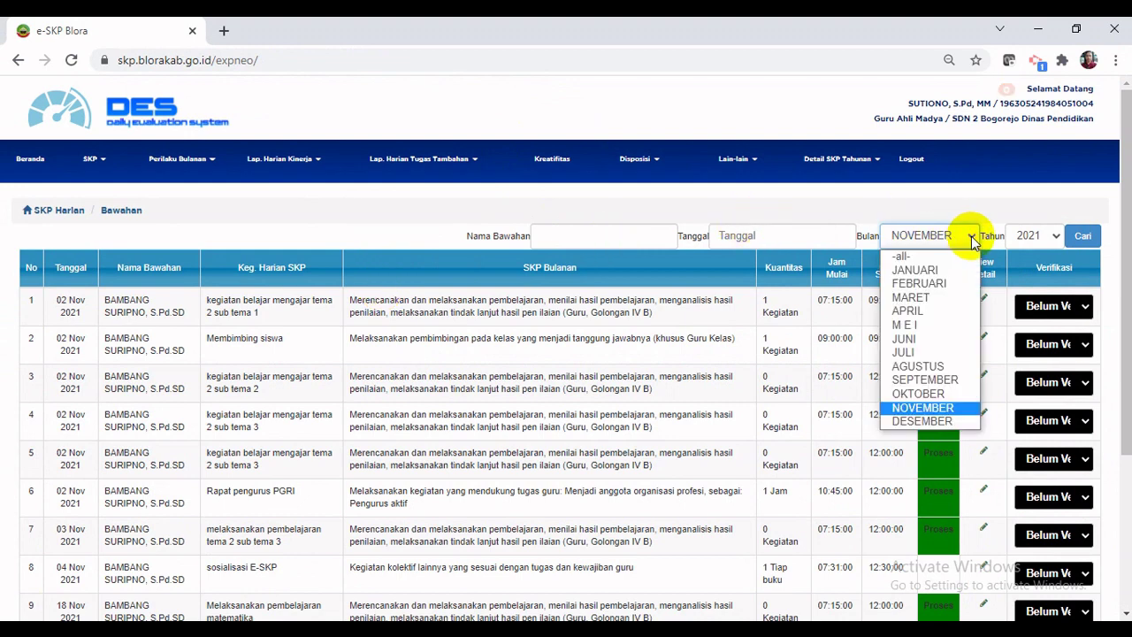
{"action": "left_click", "coordinate": [904, 352]}
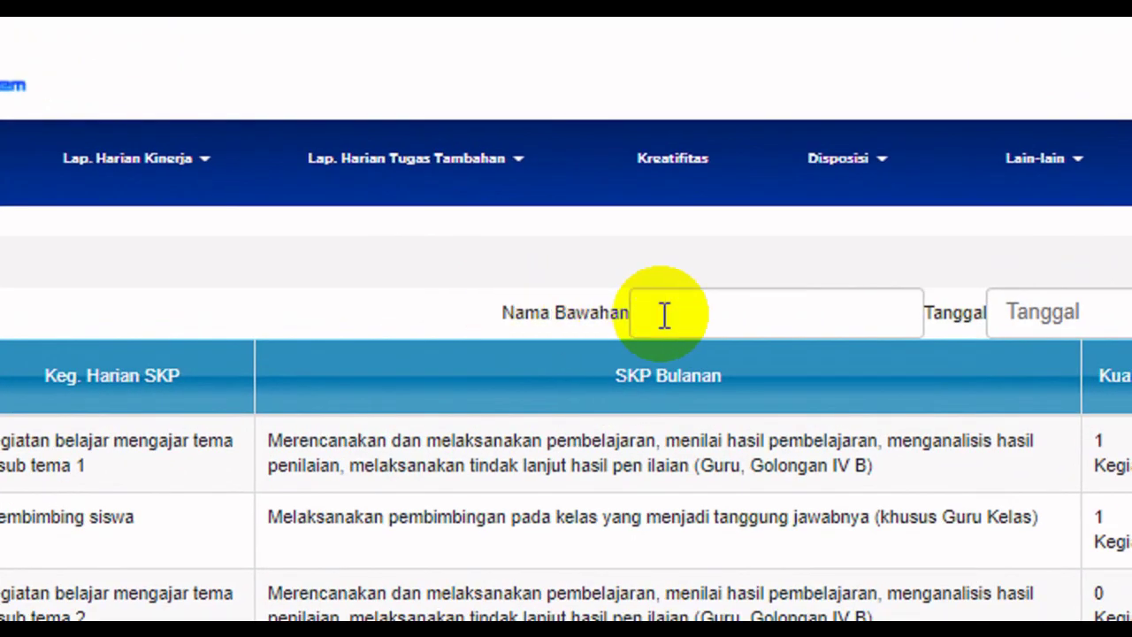
{"action": "left_click", "coordinate": [713, 315]}
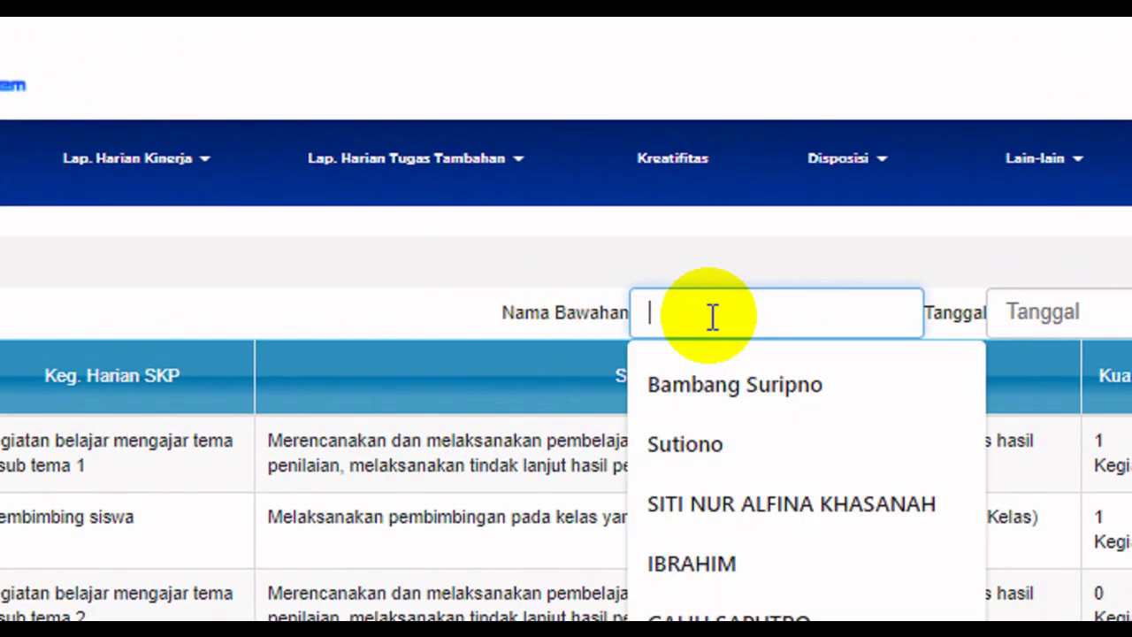
{"action": "left_click", "coordinate": [733, 391]}
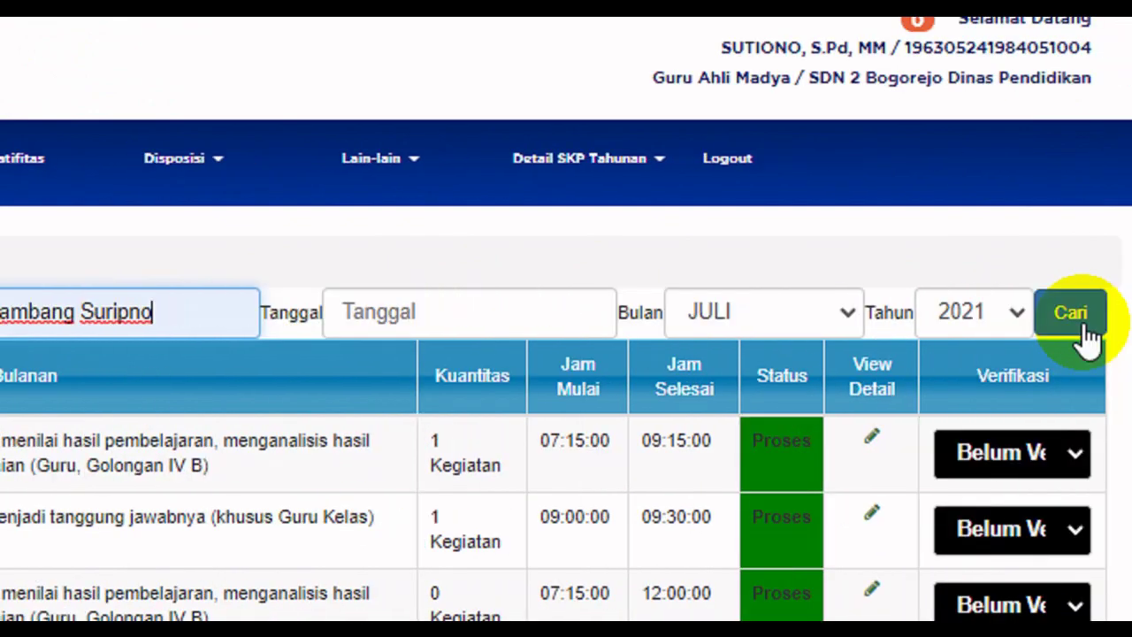
{"action": "left_click", "coordinate": [1070, 318]}
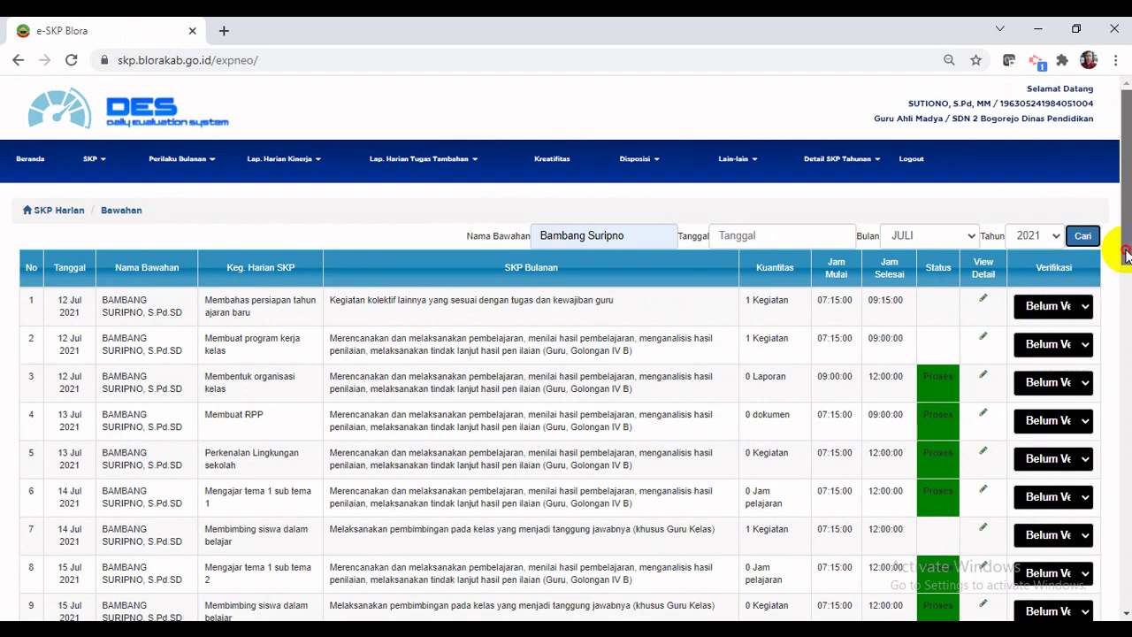
Step: Review the subordinate's JULI 2021 daily activities and verify all of them at once as Baik
{"action": "scroll", "coordinate": [1116, 265], "scroll_direction": "down", "scroll_amount": 3}
{"action": "scroll", "coordinate": [1093, 351], "scroll_direction": "down", "scroll_amount": 13}
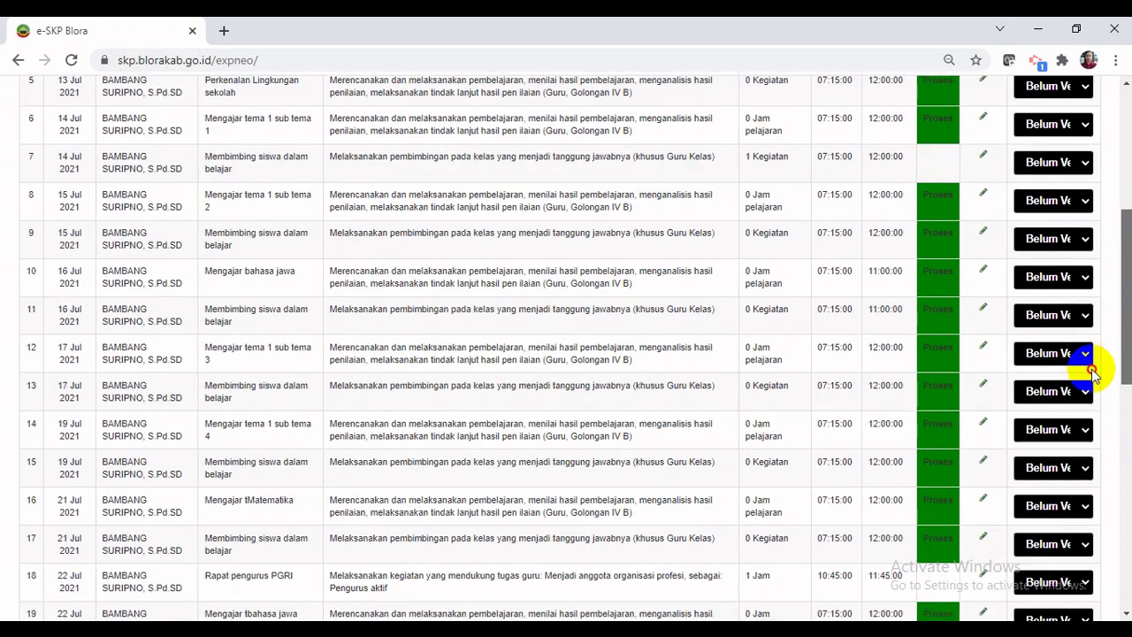
{"action": "scroll", "coordinate": [1005, 551], "scroll_direction": "up", "scroll_amount": 16}
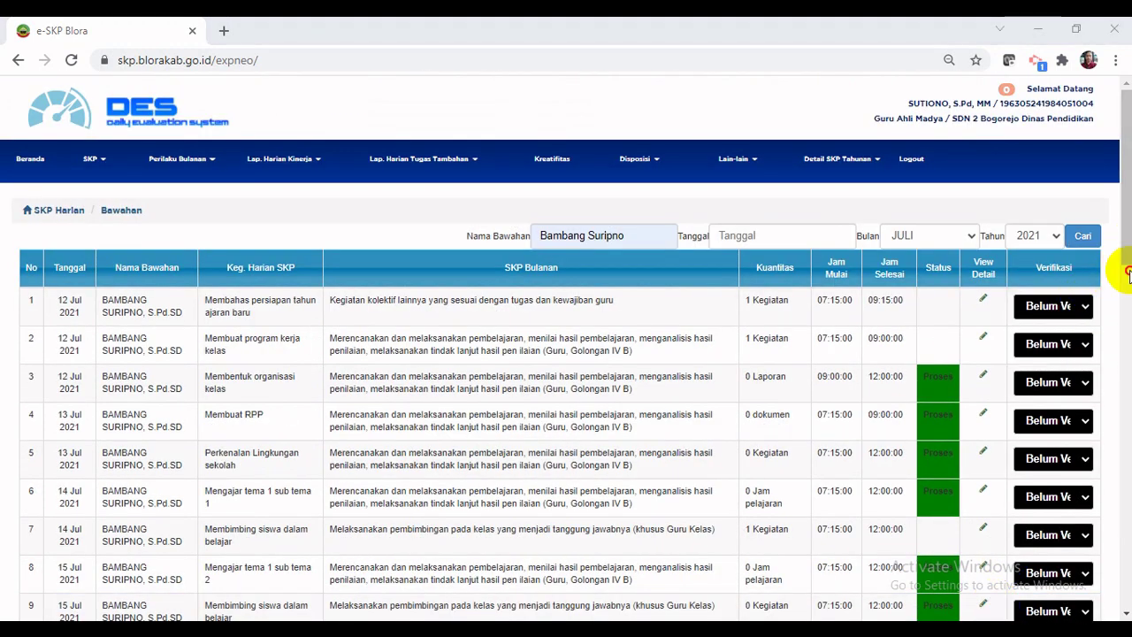
{"action": "left_click_drag", "start_coordinate": [1126, 177], "coordinate": [1125, 598]}
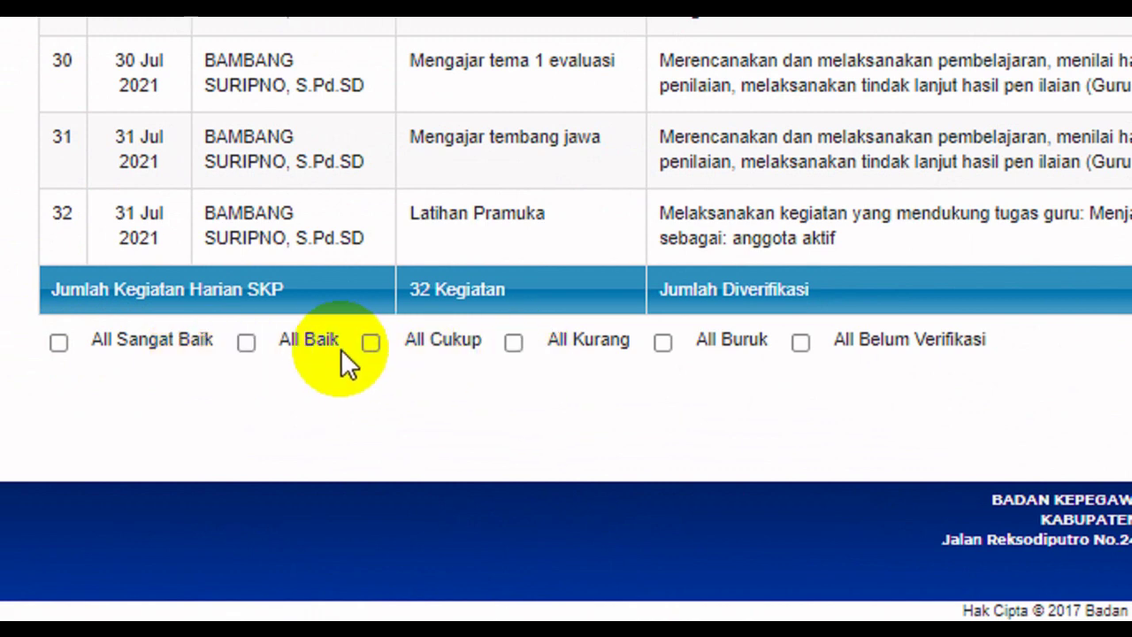
{"action": "key", "text": "ctrl+minus"}
{"action": "key", "text": "ctrl+minus"}
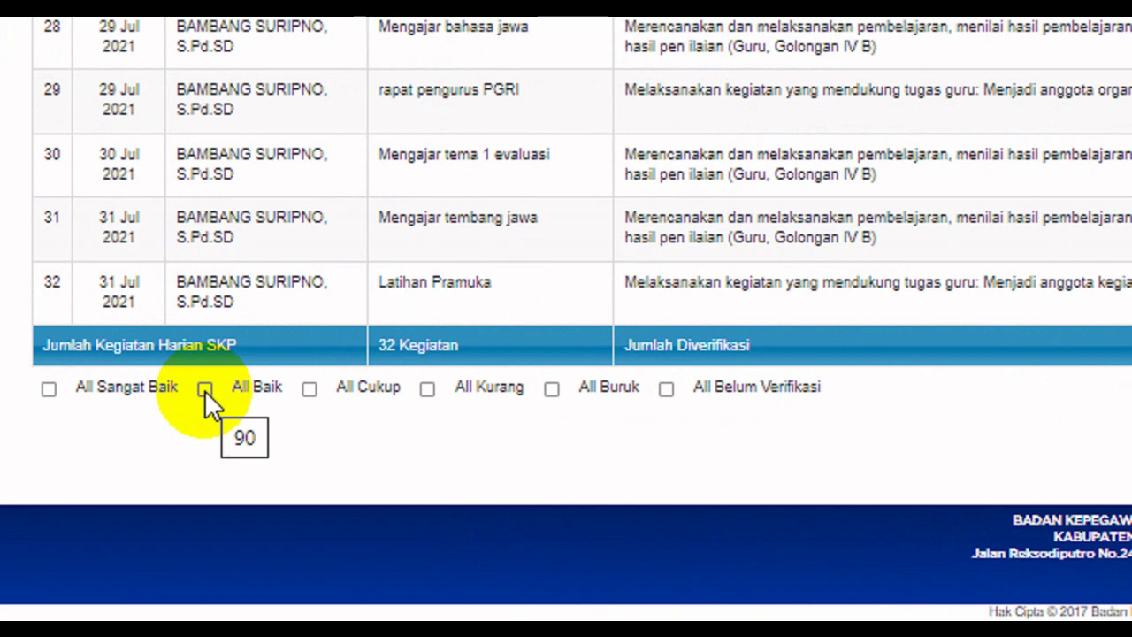
{"action": "left_click", "coordinate": [205, 390]}
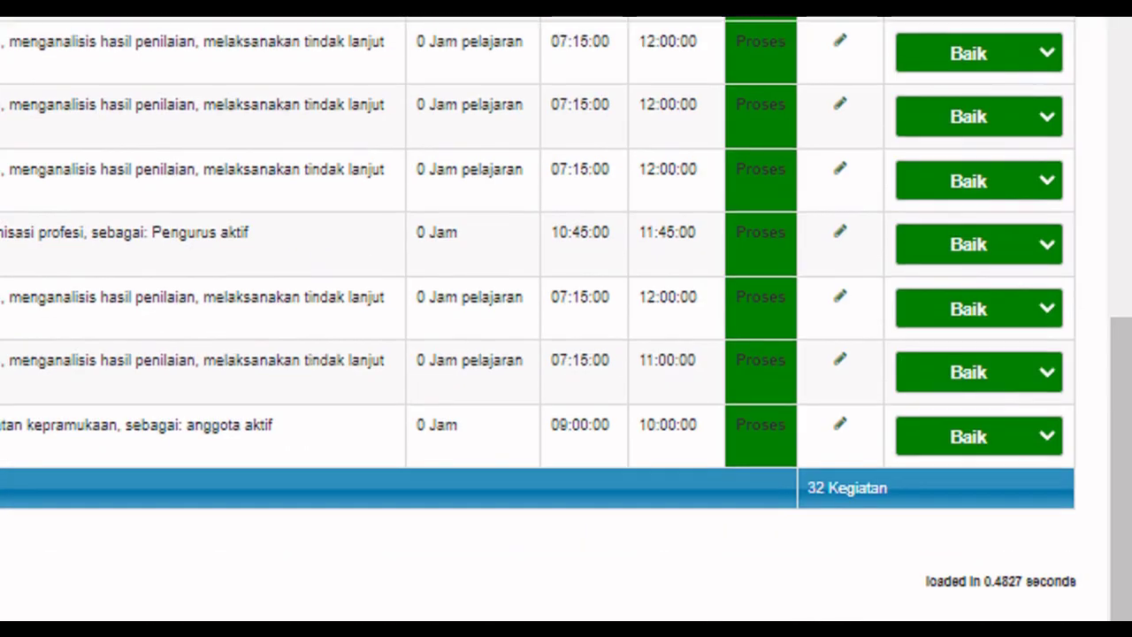
{"action": "scroll", "coordinate": [566, 318], "scroll_direction": "up", "scroll_amount": 4}
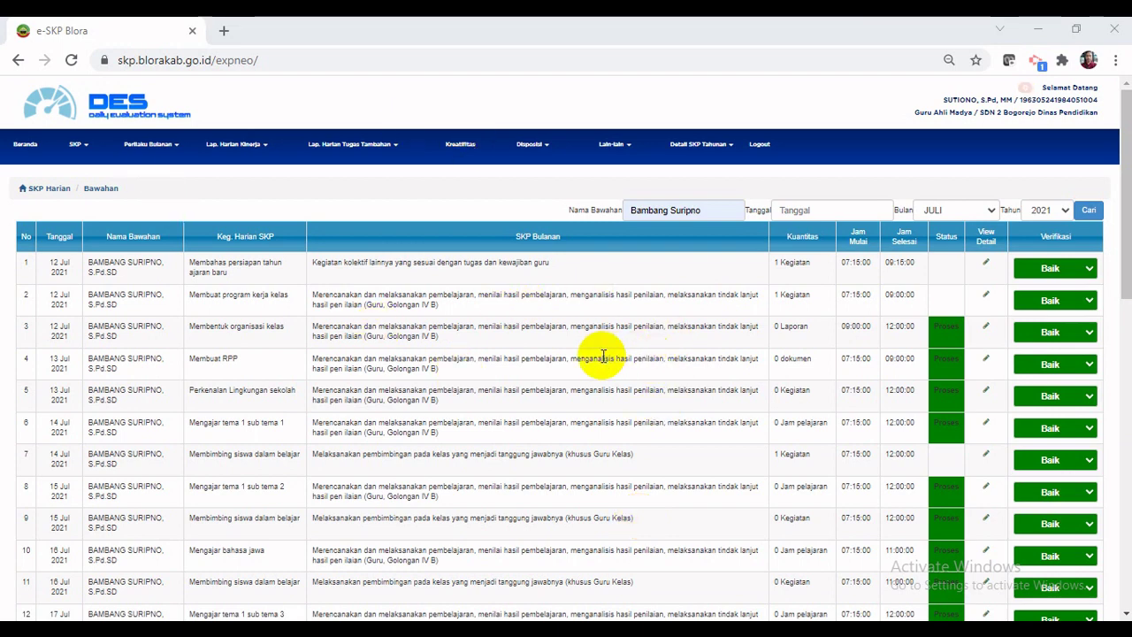
Step: Open the subordinates' annual SKP list (SKP Tahunan Bawahan) and view the SKP target for the period 01 Jul 2021 - 31 Dec 2021
{"action": "left_click", "coordinate": [82, 147]}
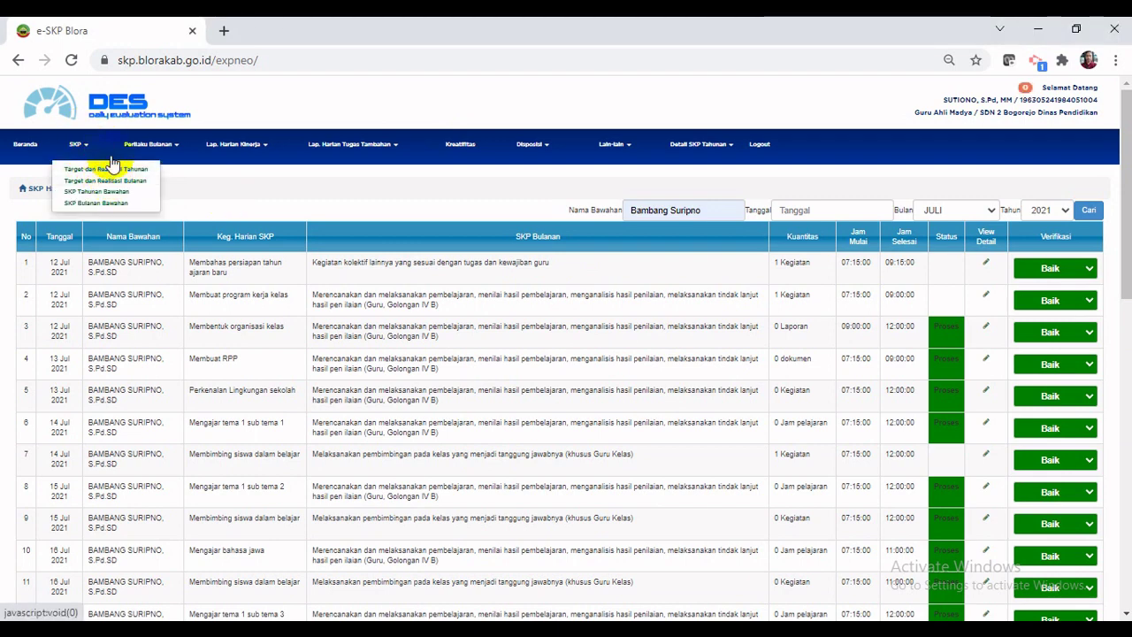
{"action": "left_click", "coordinate": [88, 193]}
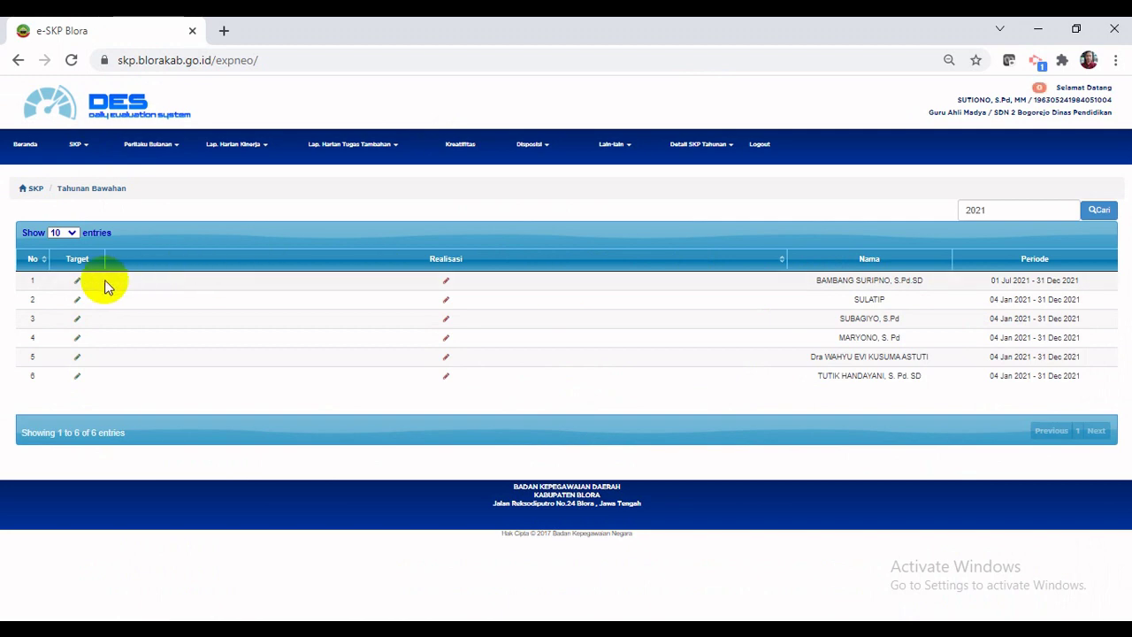
{"action": "left_click", "coordinate": [77, 281]}
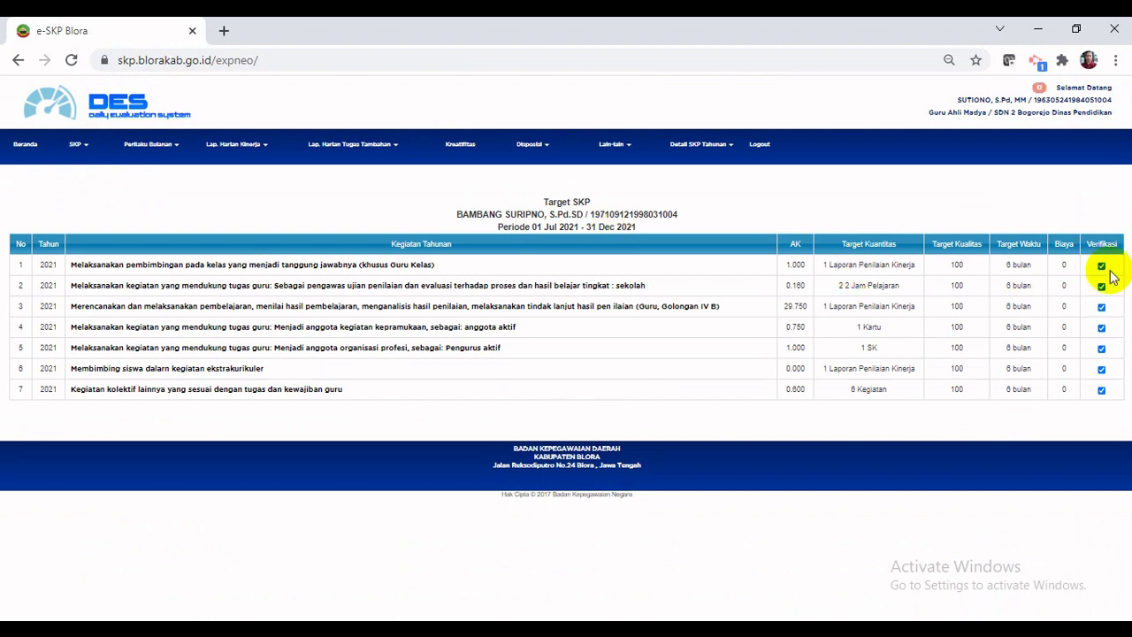
Step: Clear the verification of annual activities 6 and 7 in the subordinate's SKP target, and verify both again
{"action": "left_click", "coordinate": [1101, 390]}
{"action": "left_click", "coordinate": [715, 156]}
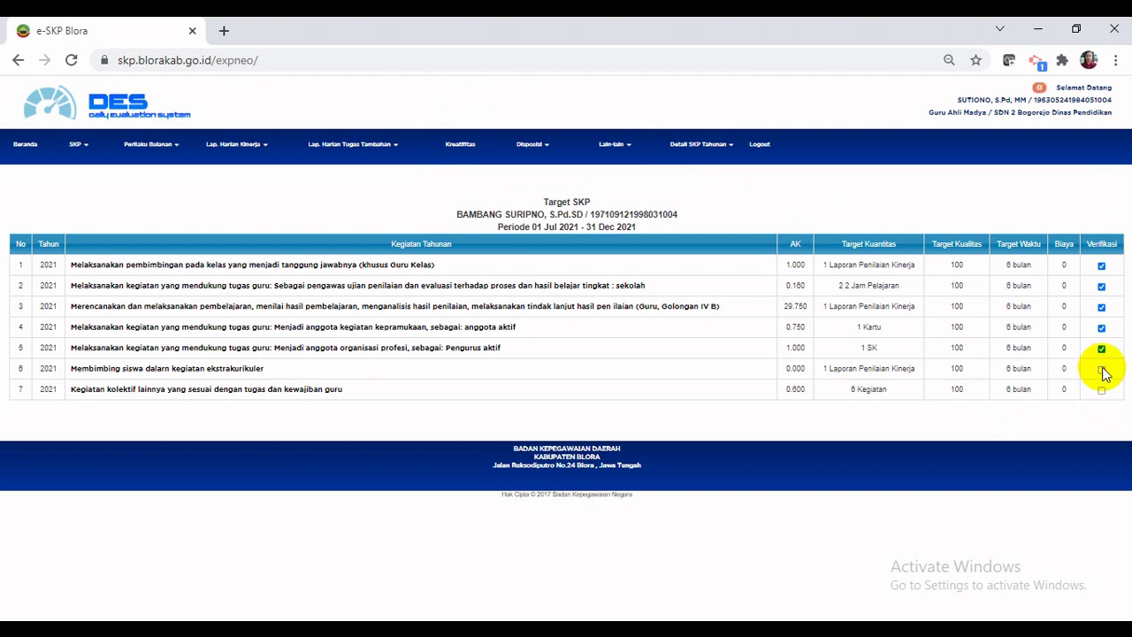
{"action": "left_click", "coordinate": [1101, 370]}
{"action": "left_click", "coordinate": [713, 152]}
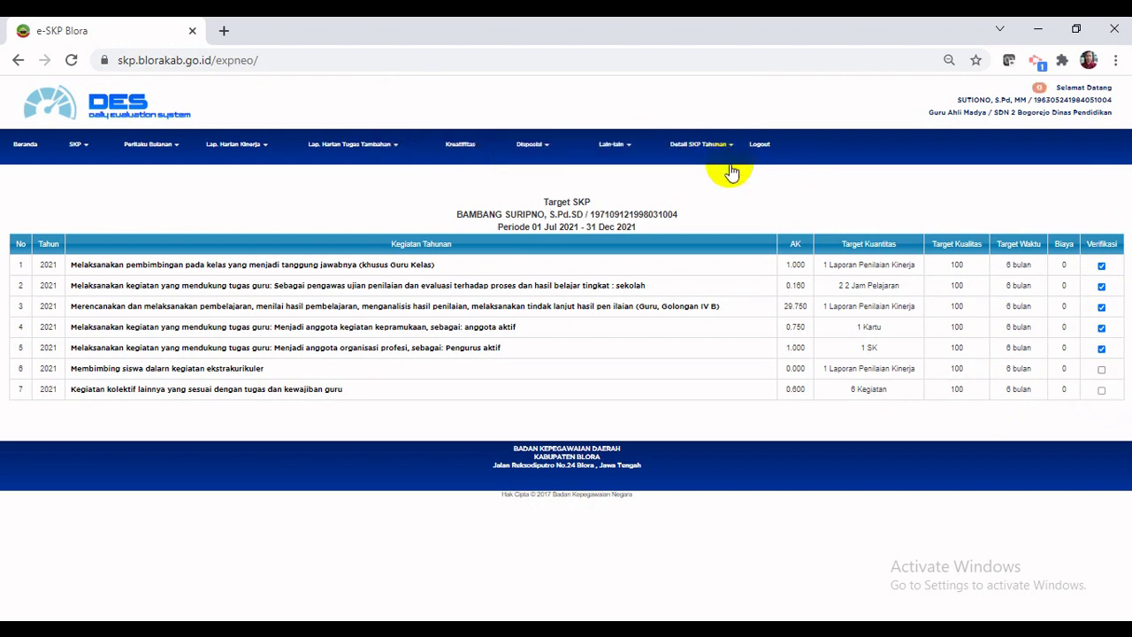
{"action": "left_click", "coordinate": [1101, 370]}
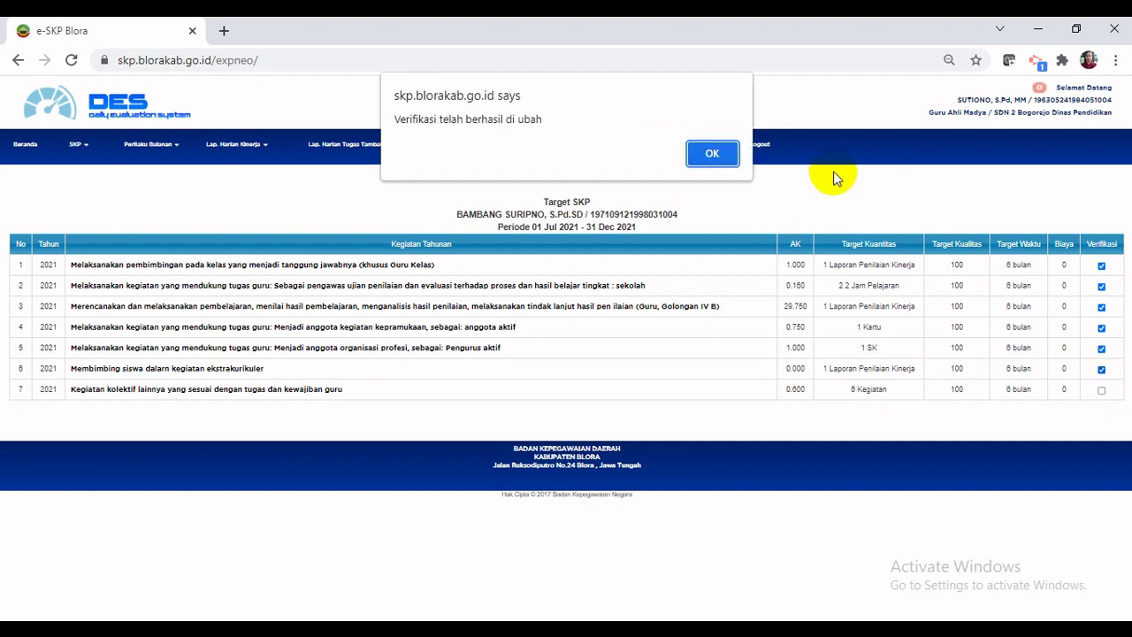
{"action": "left_click", "coordinate": [712, 153]}
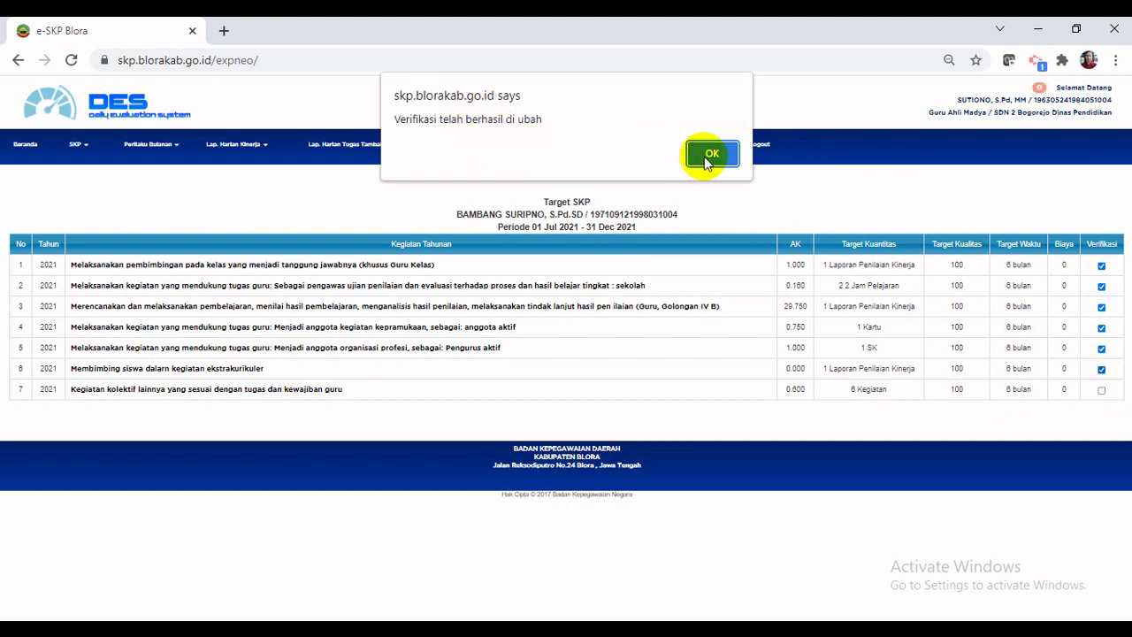
{"action": "left_click", "coordinate": [1101, 390]}
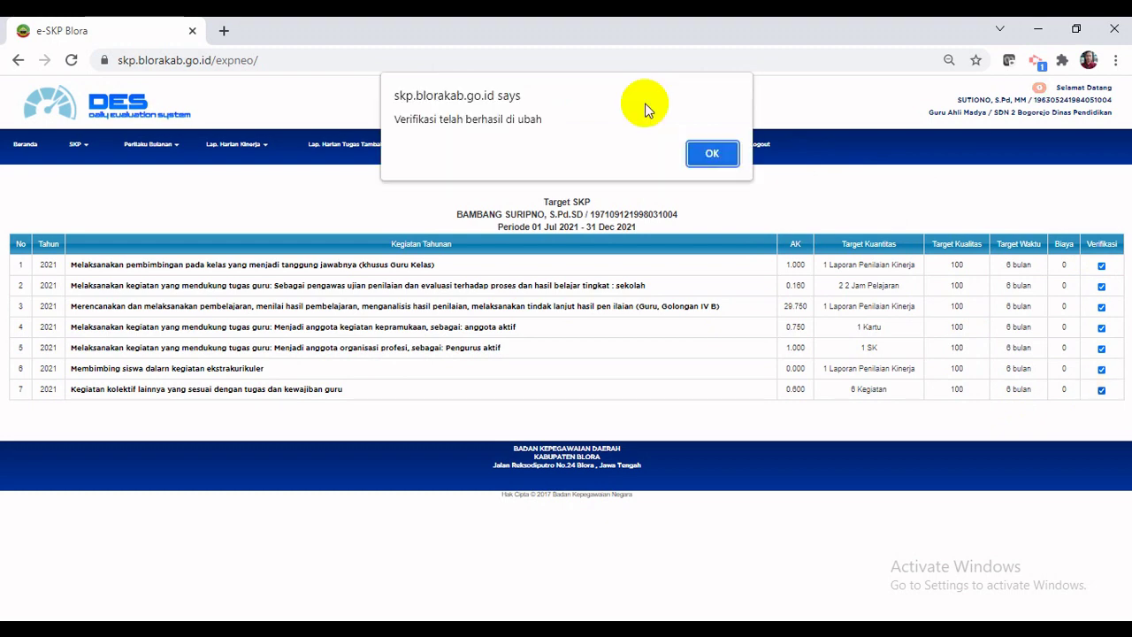
{"action": "left_click", "coordinate": [713, 156]}
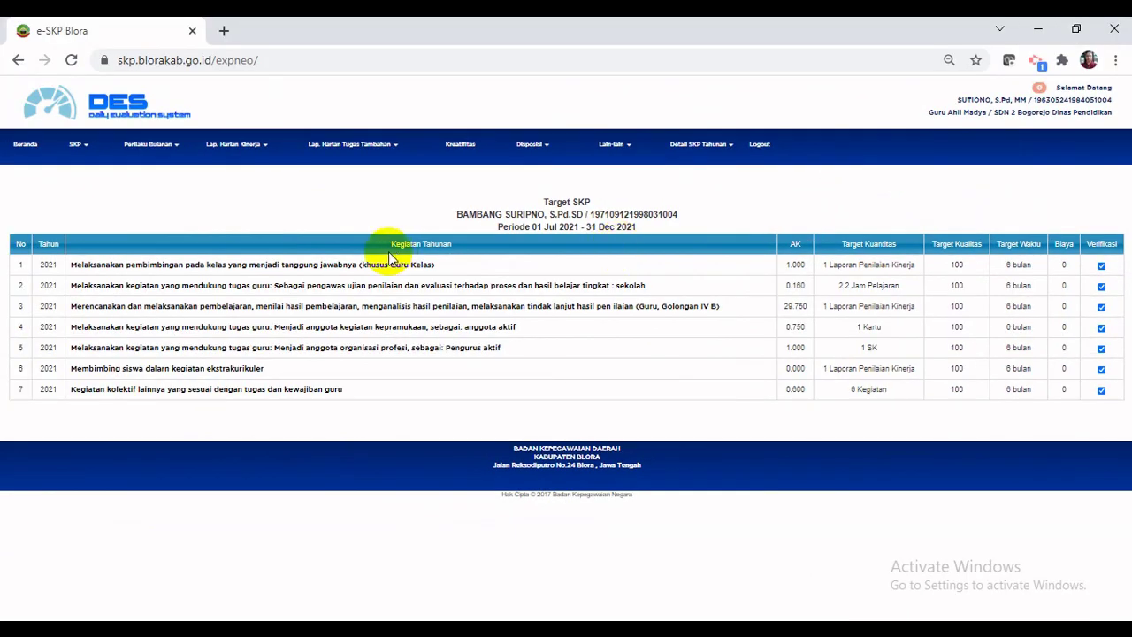
Step: Open the subordinates' monthly SKP list, filter it by the subordinate's name for JULI 2021, and open that subordinate's quality assessment
{"action": "left_click", "coordinate": [87, 153]}
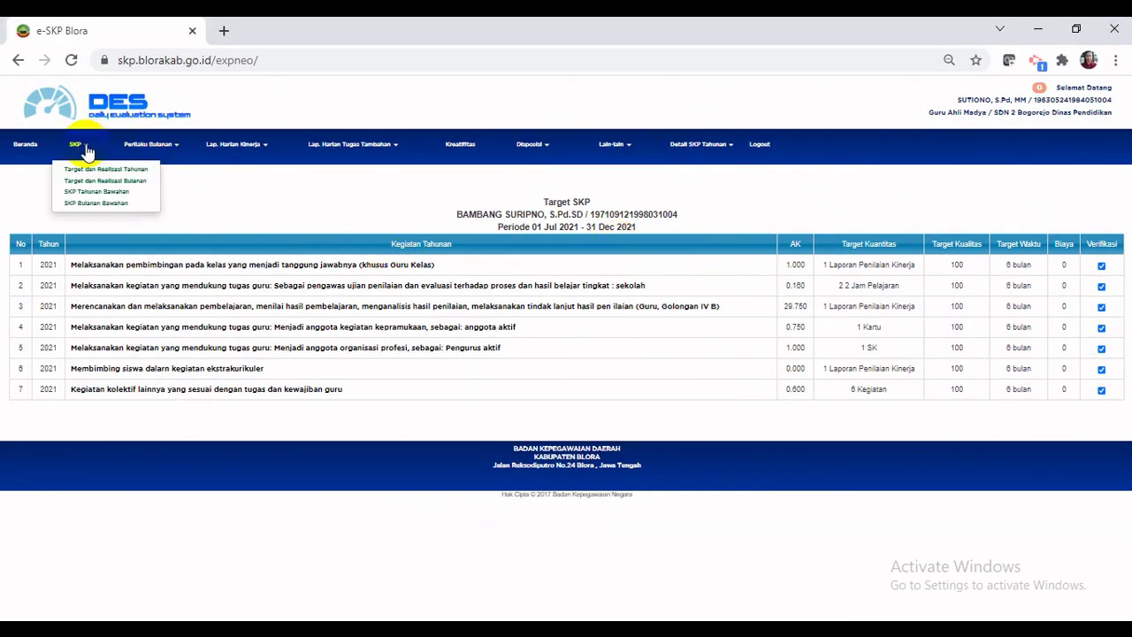
{"action": "left_click", "coordinate": [95, 204]}
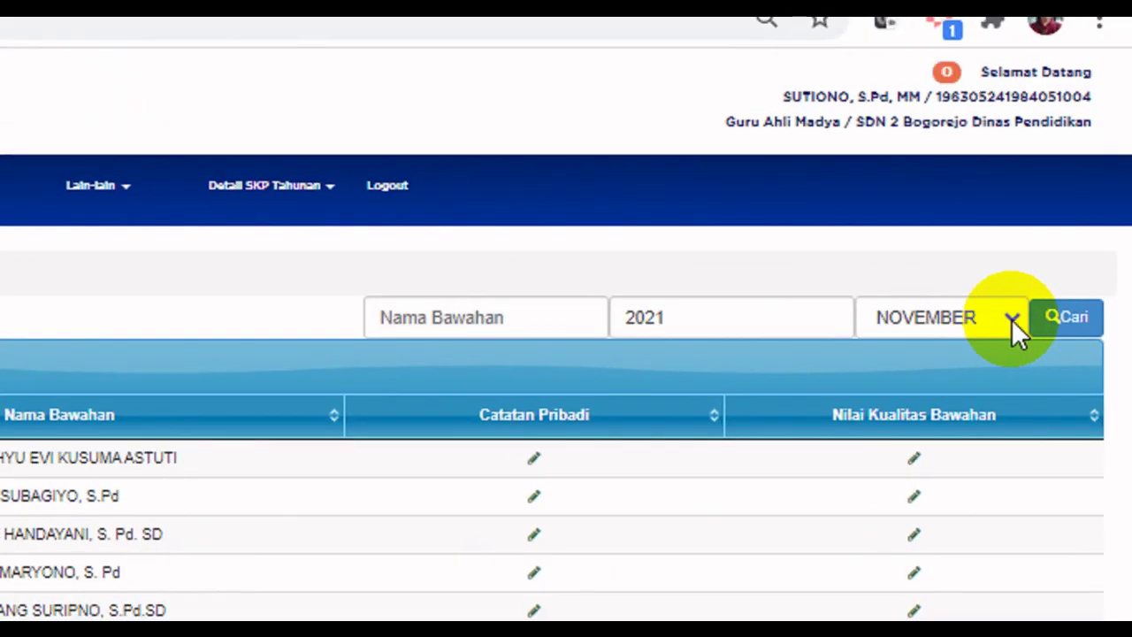
{"action": "left_click", "coordinate": [1011, 319]}
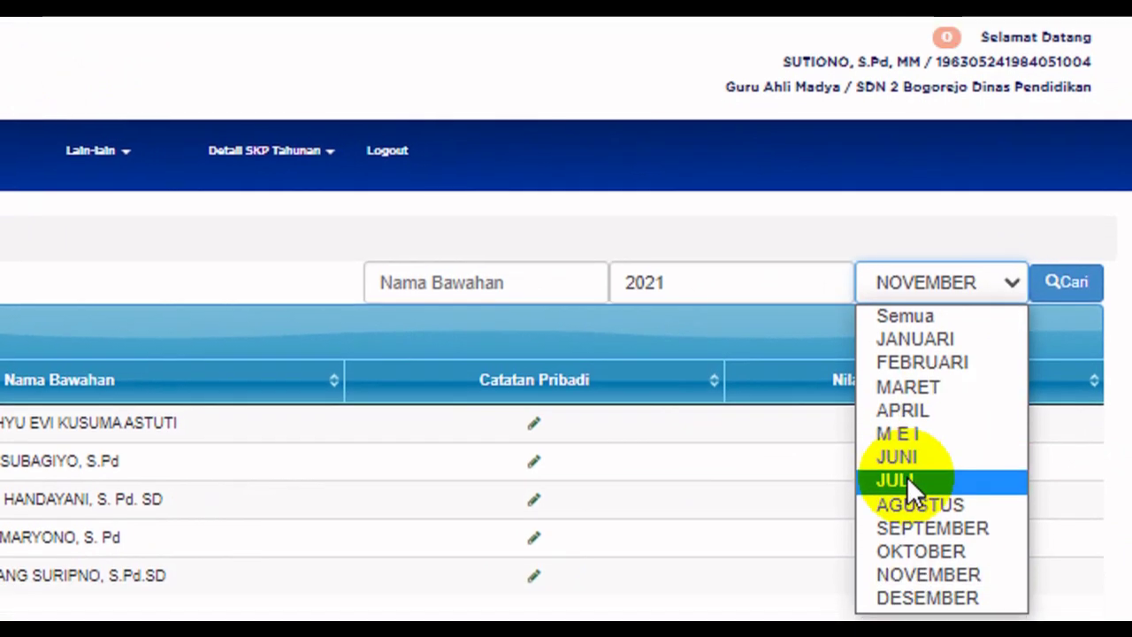
{"action": "left_click", "coordinate": [909, 493]}
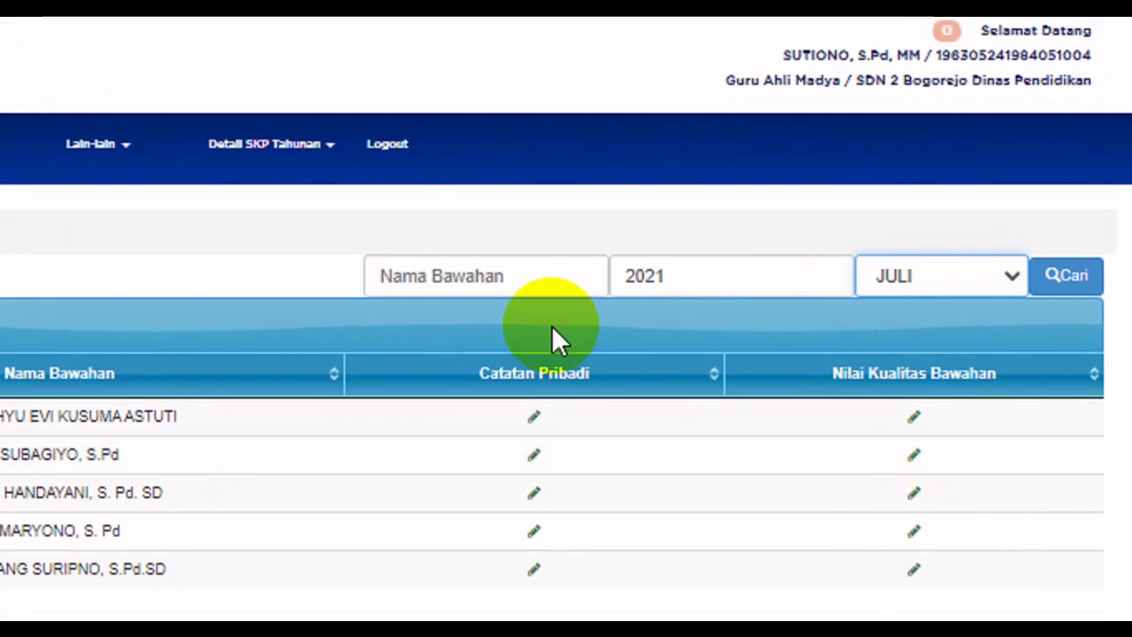
{"action": "left_click", "coordinate": [514, 277]}
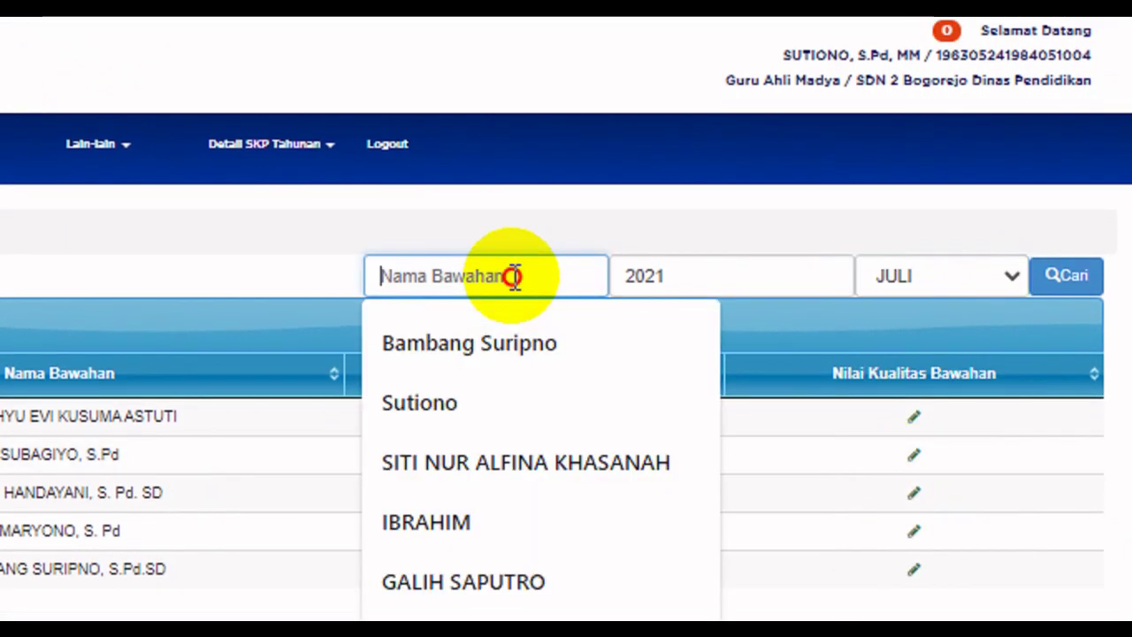
{"action": "left_click", "coordinate": [509, 336]}
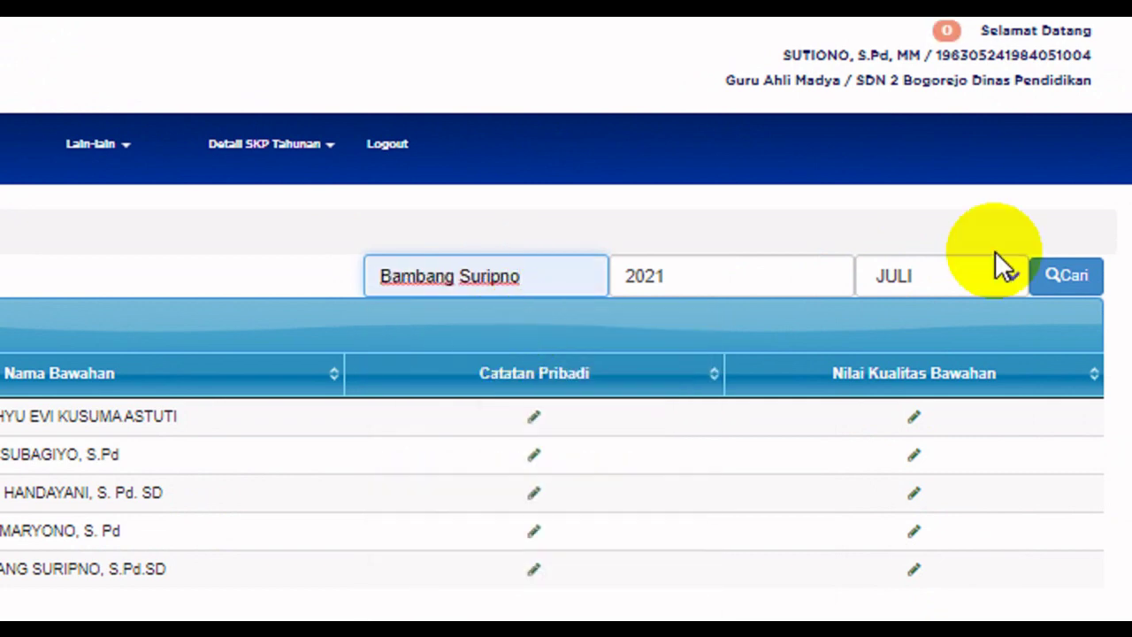
{"action": "left_click", "coordinate": [1084, 281]}
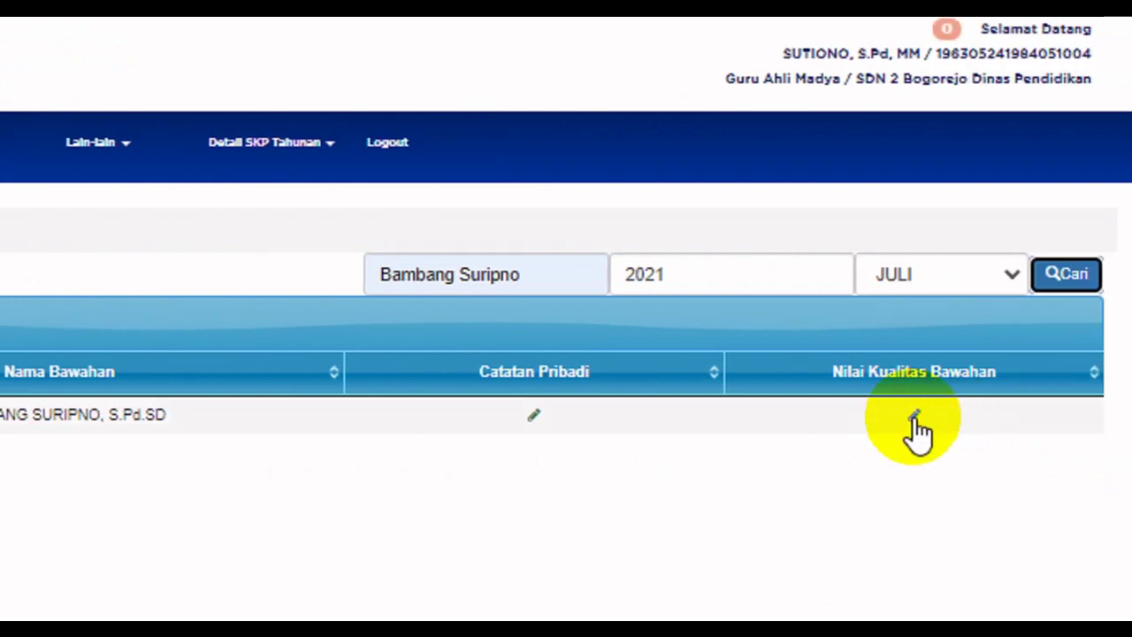
{"action": "left_click", "coordinate": [915, 415]}
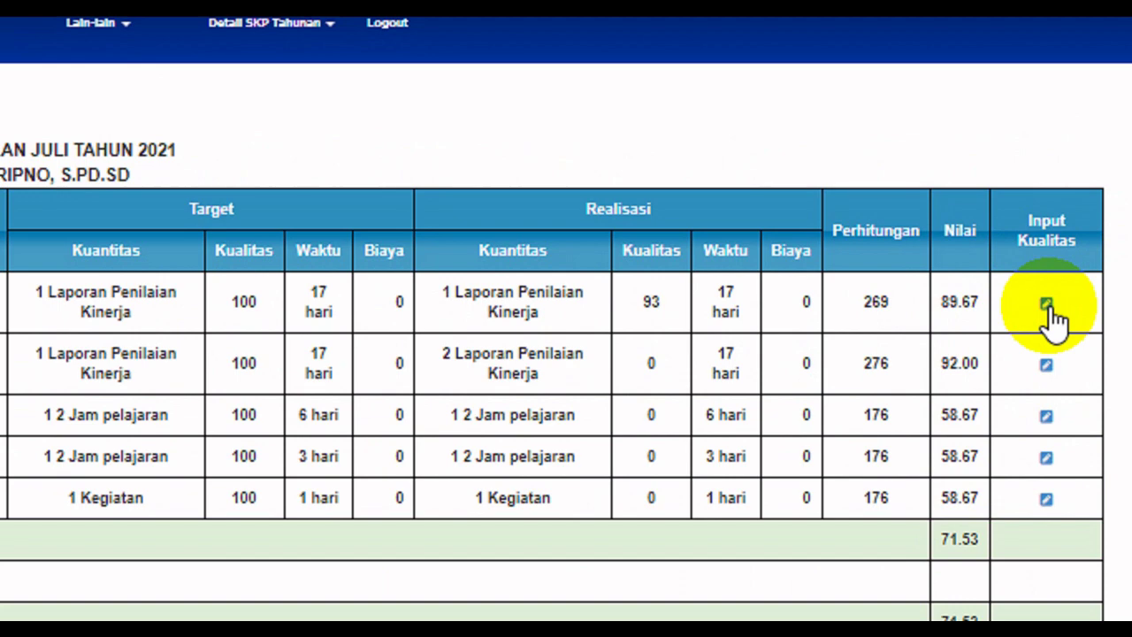
Step: Set the quality score (Nilai) of monthly activity 1, on carrying out and assessing learning, to 98 and save it
{"action": "left_click", "coordinate": [1048, 306]}
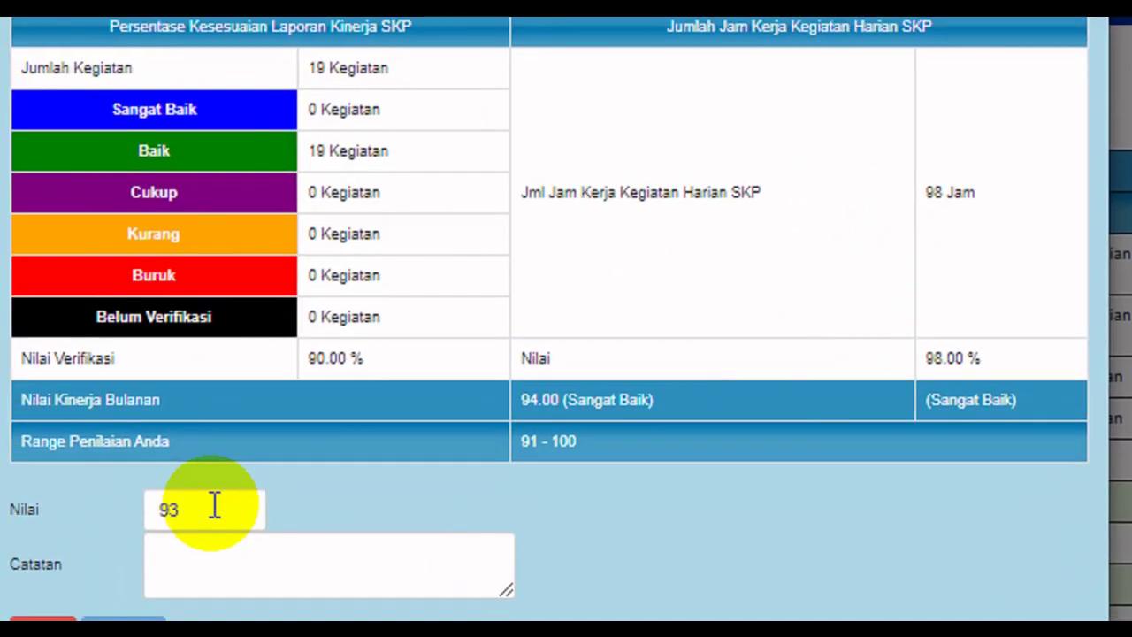
{"action": "left_click", "coordinate": [173, 533]}
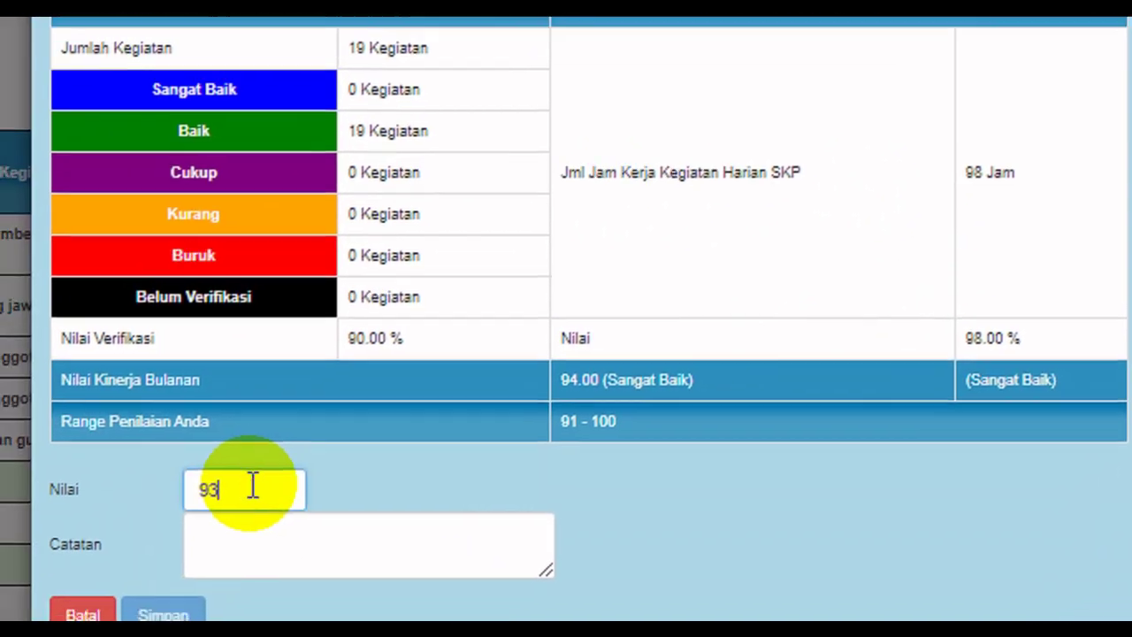
{"action": "key", "text": "BackSpace"}
{"action": "type", "text": "8"}
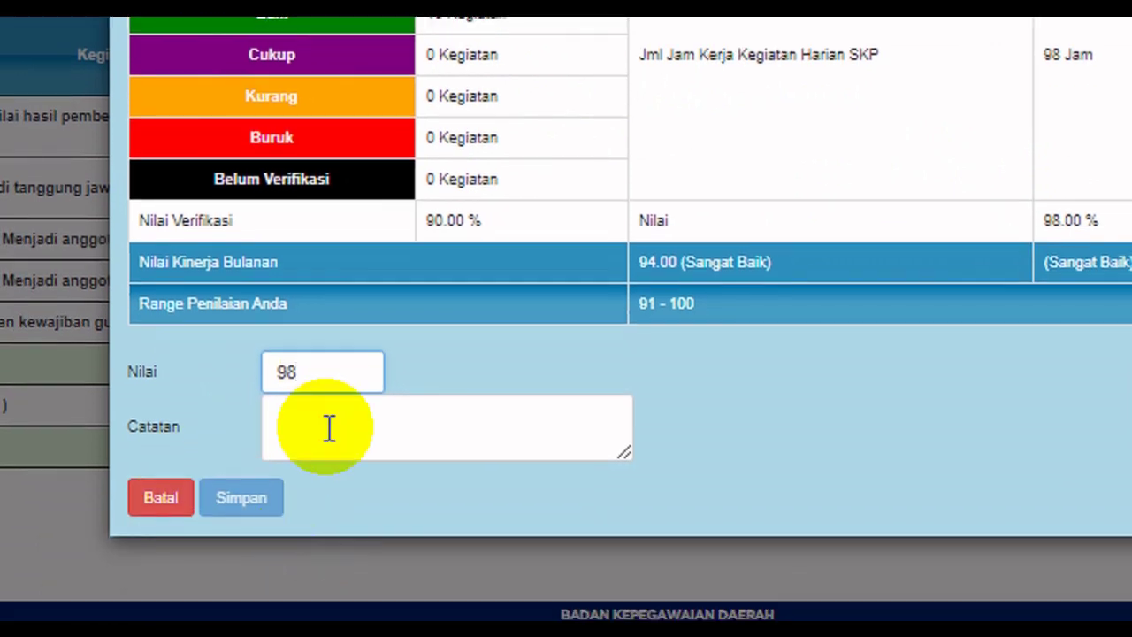
{"action": "left_click", "coordinate": [324, 402]}
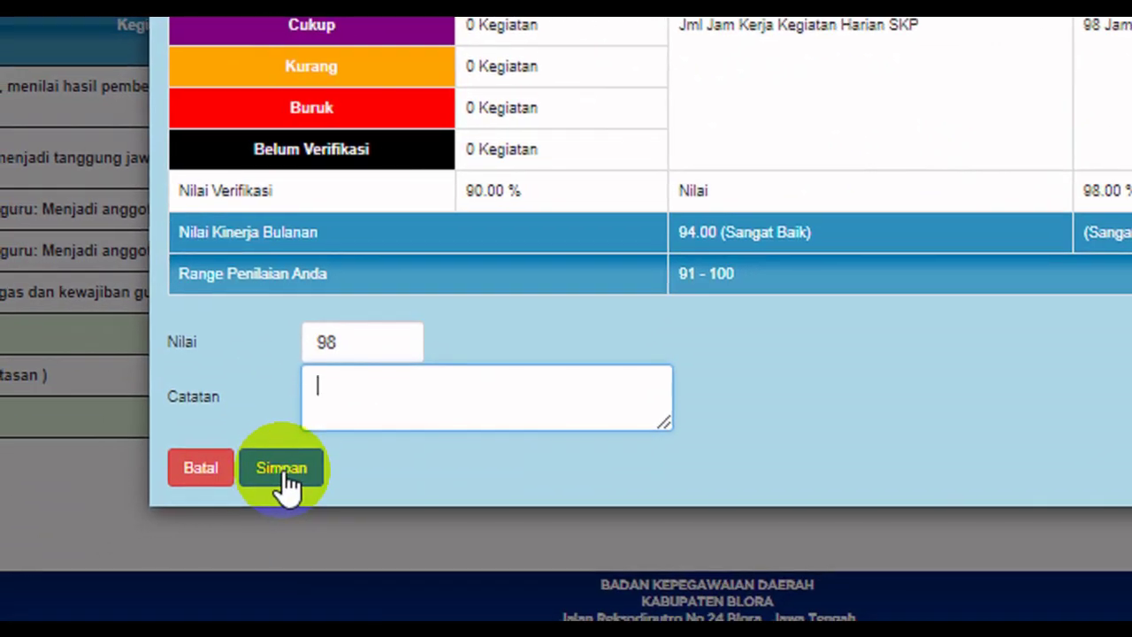
{"action": "left_click", "coordinate": [251, 491]}
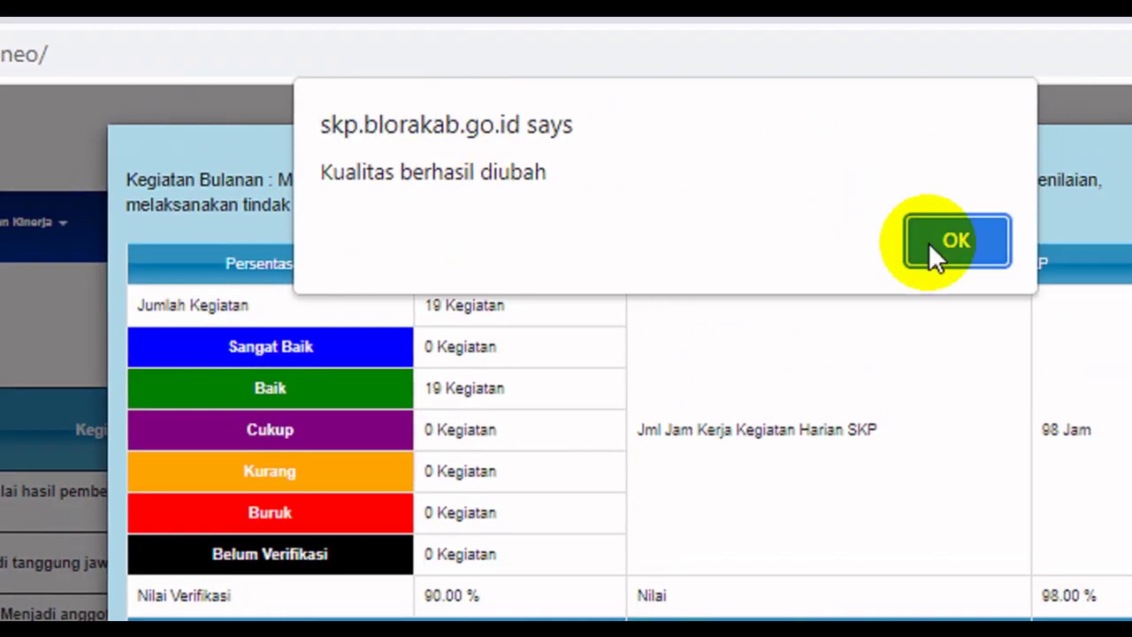
{"action": "left_click", "coordinate": [974, 242]}
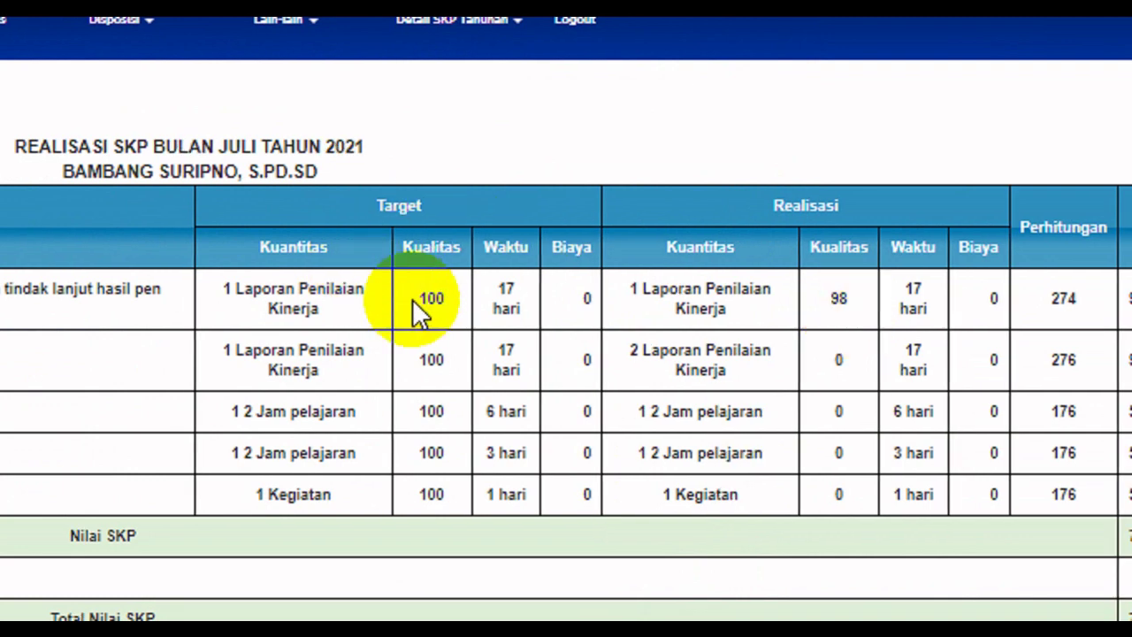
{"action": "left_click", "coordinate": [850, 302]}
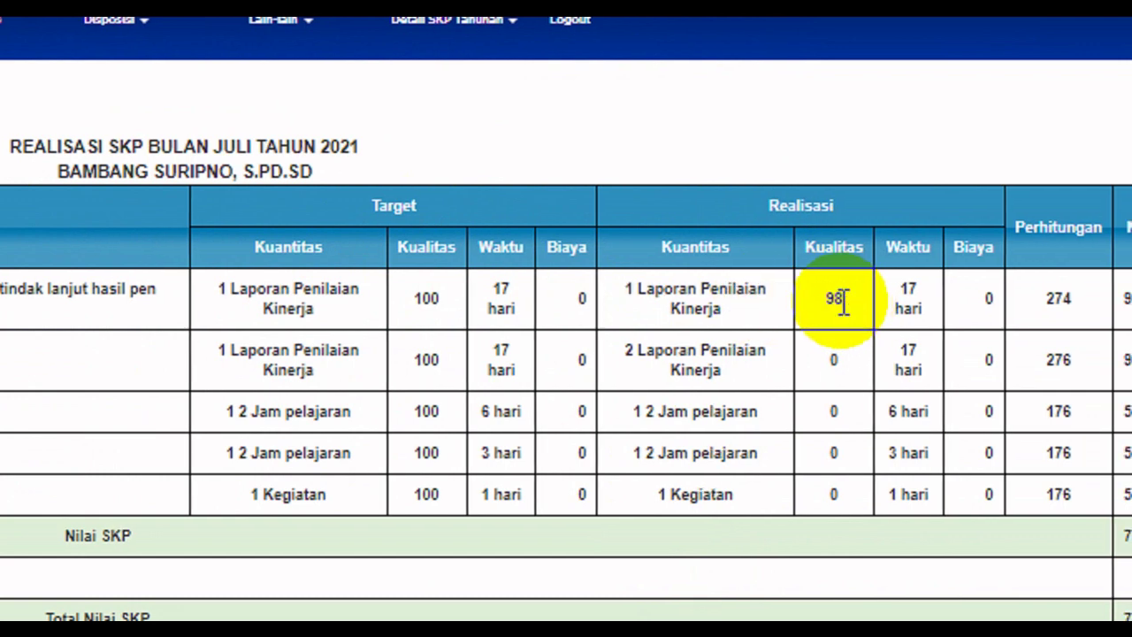
{"action": "left_click", "coordinate": [907, 351]}
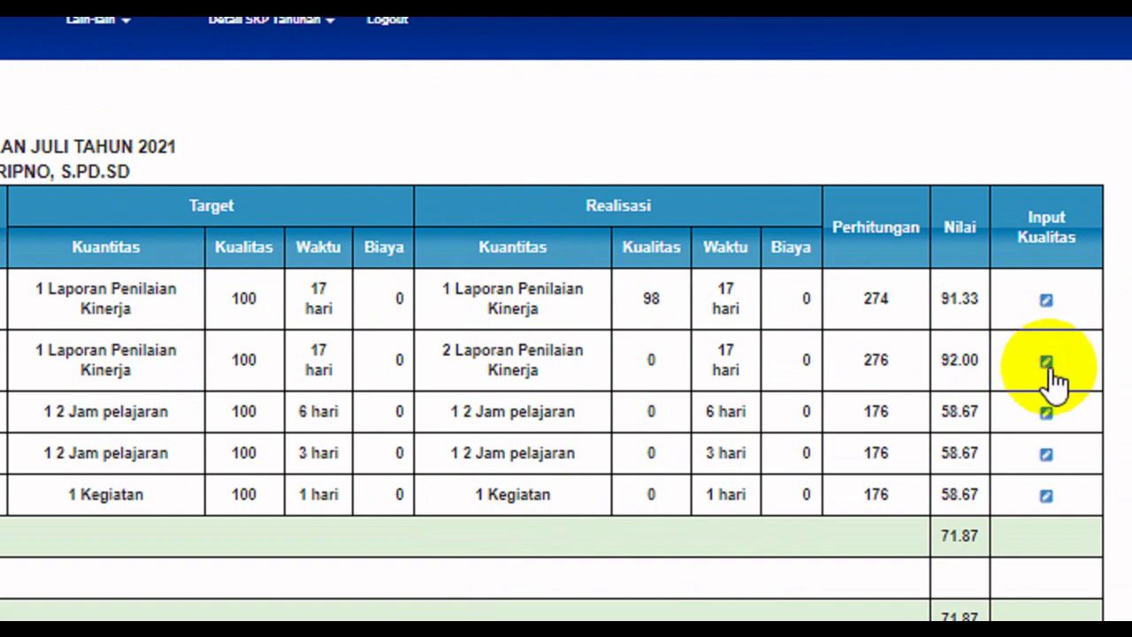
Step: Give monthly activity 2, class guidance by the class teacher, a quality score of 98 and save it
{"action": "left_click", "coordinate": [1051, 368]}
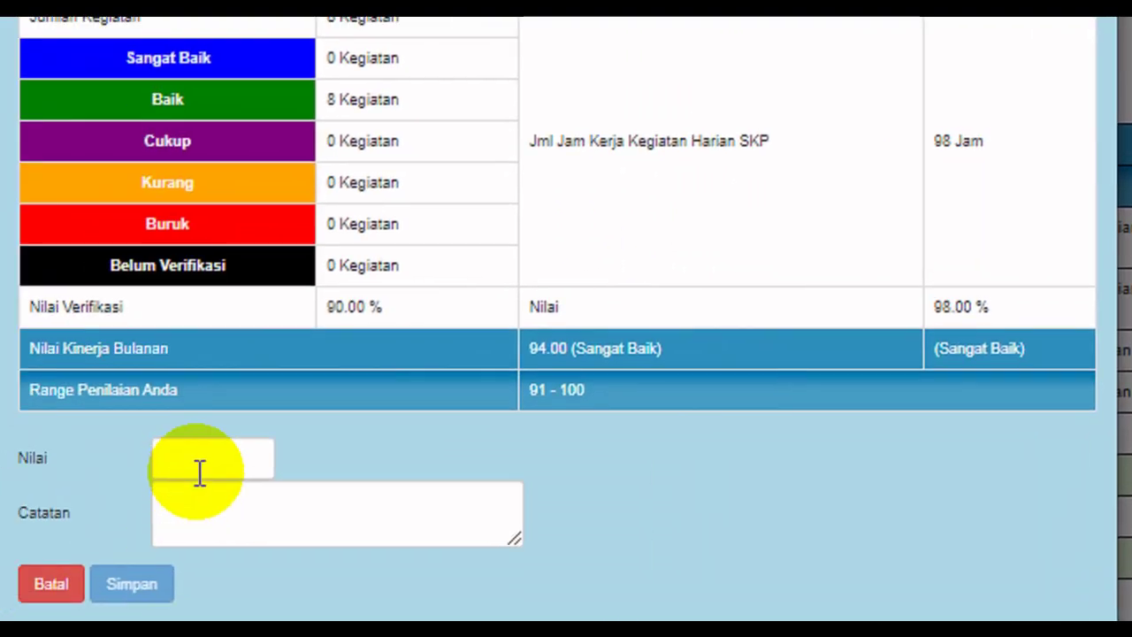
{"action": "left_click", "coordinate": [231, 470]}
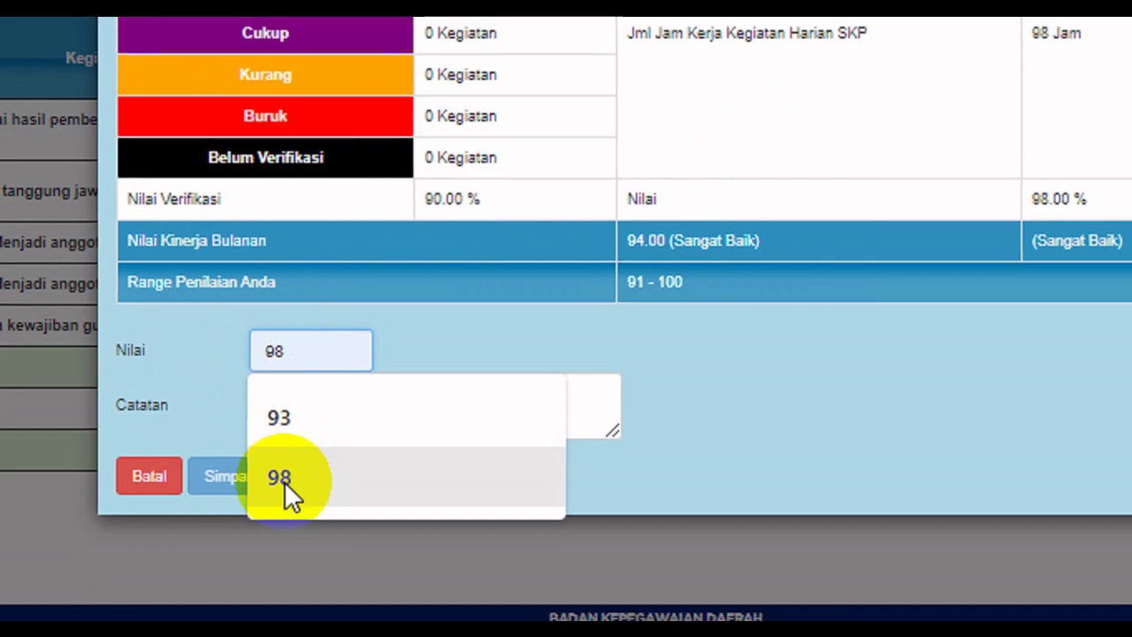
{"action": "left_click", "coordinate": [274, 544]}
{"action": "left_click", "coordinate": [231, 478]}
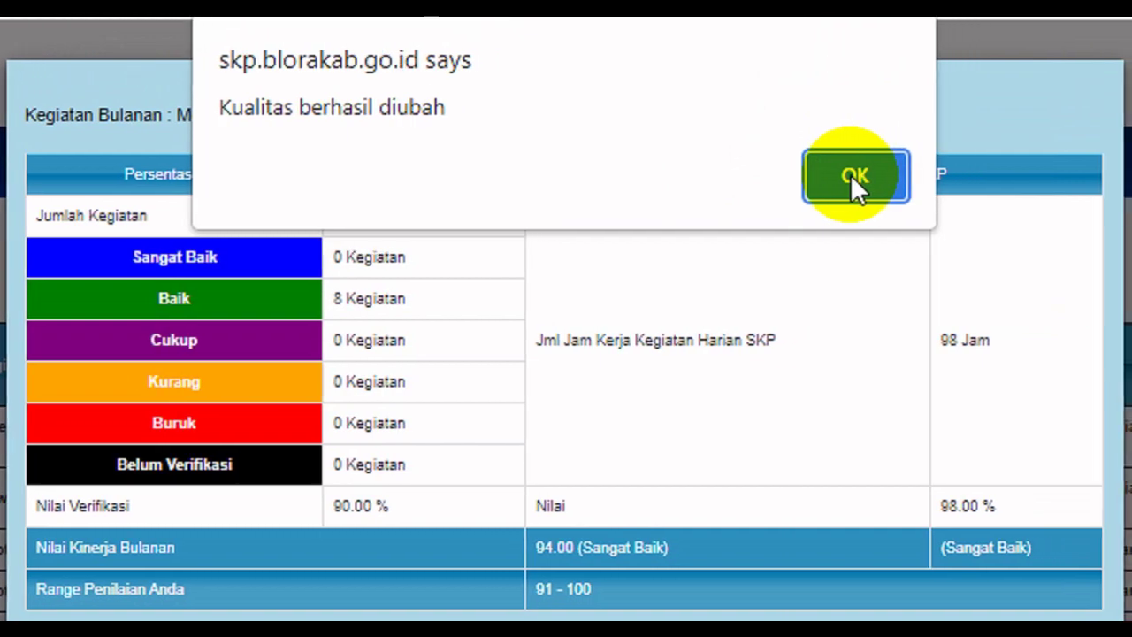
{"action": "left_click", "coordinate": [851, 181]}
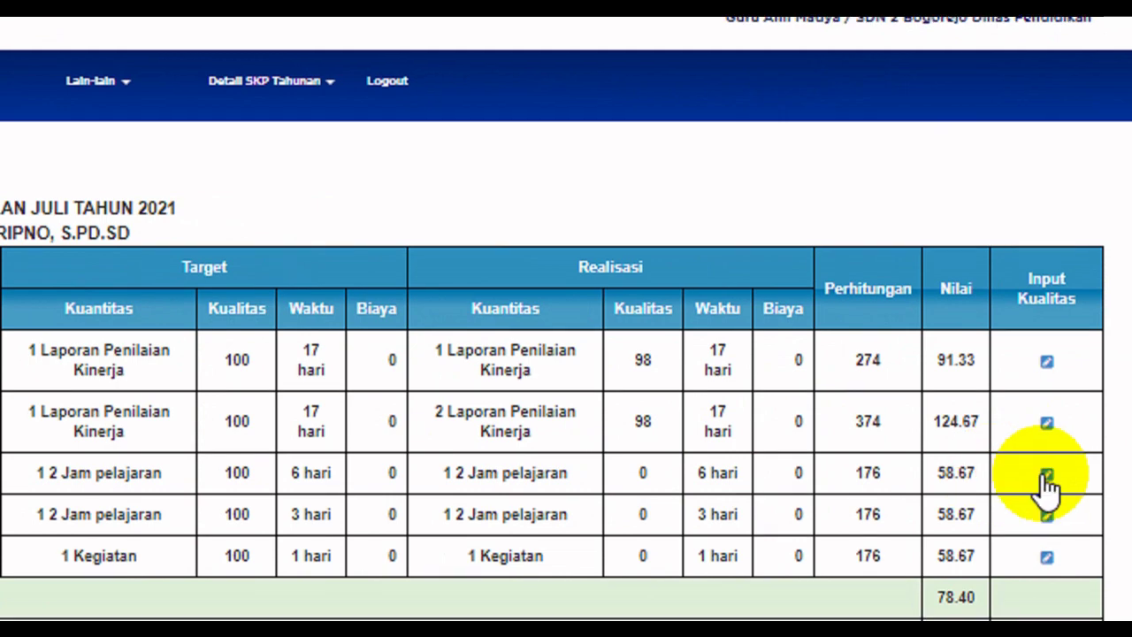
Step: Enter and save a quality score of 98 for monthly activity 3, the supporting task as anggota aktif
{"action": "left_click", "coordinate": [1045, 482]}
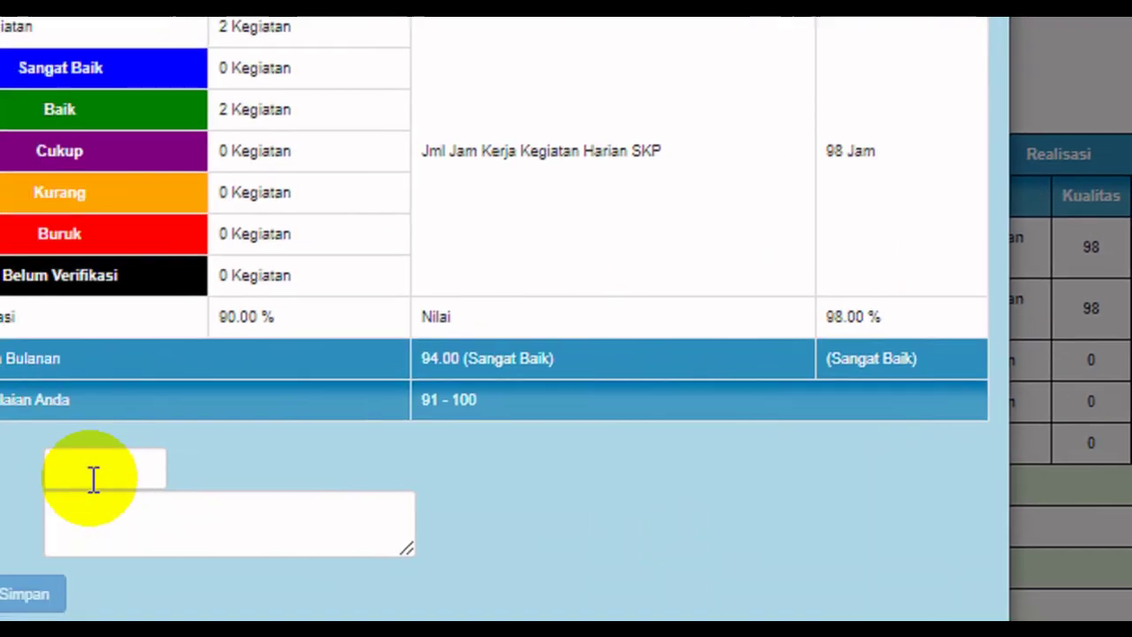
{"action": "left_click", "coordinate": [165, 469]}
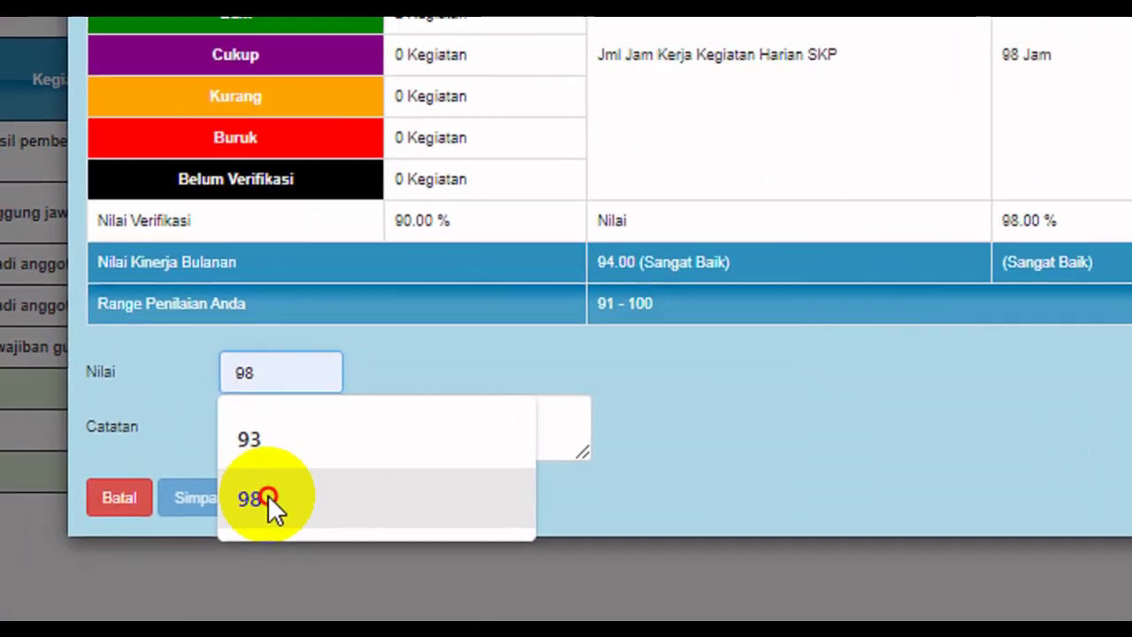
{"action": "left_click", "coordinate": [220, 566]}
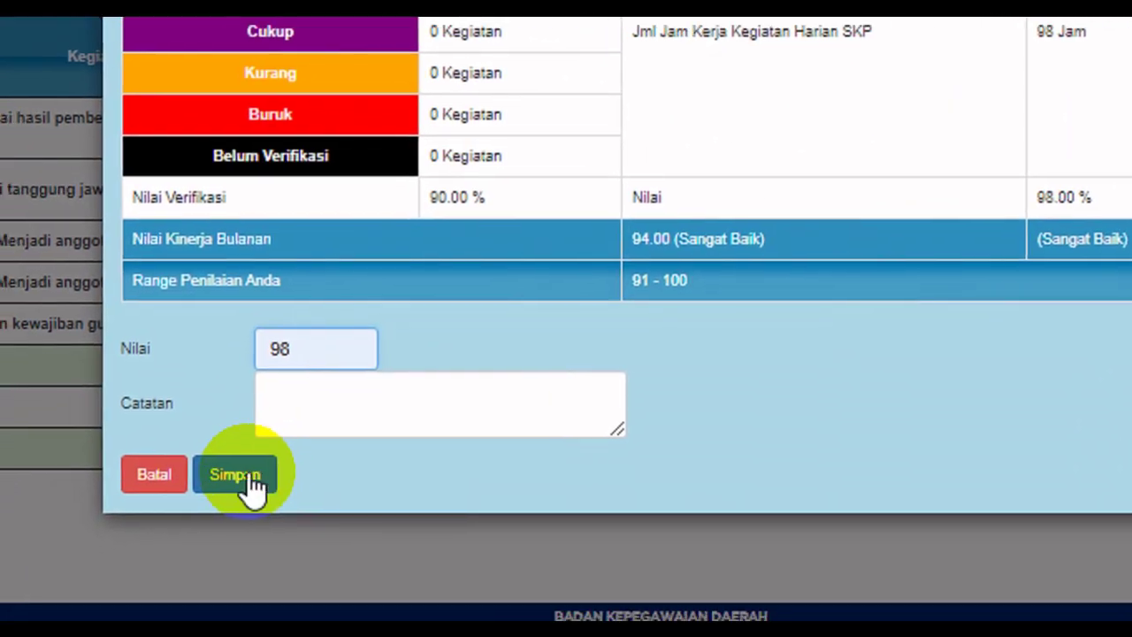
{"action": "left_click", "coordinate": [248, 478]}
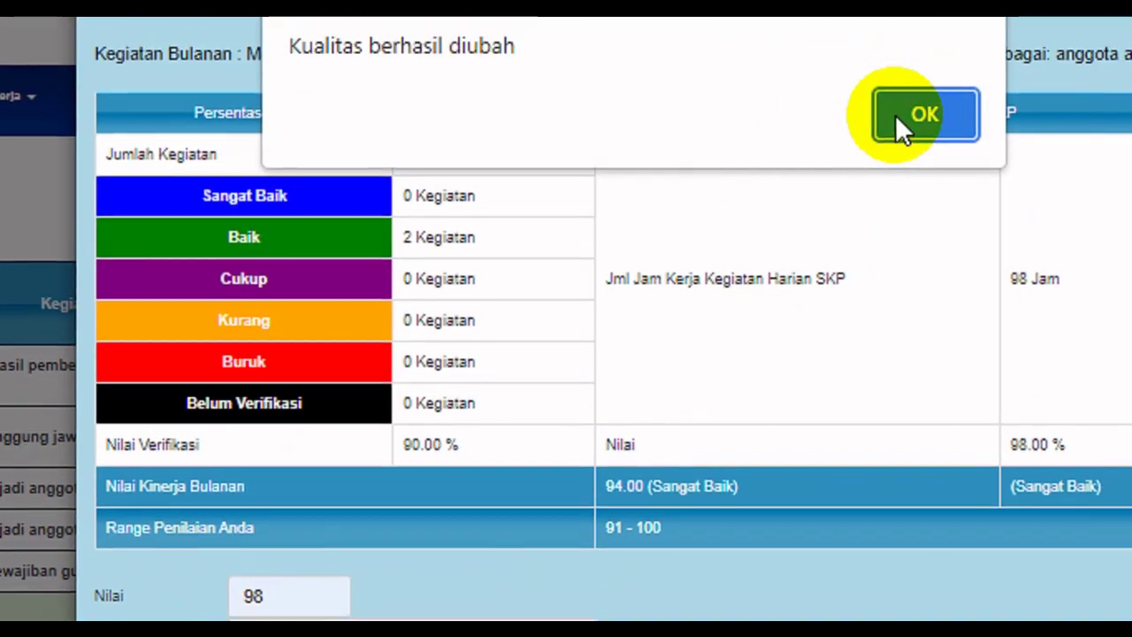
{"action": "left_click", "coordinate": [920, 115]}
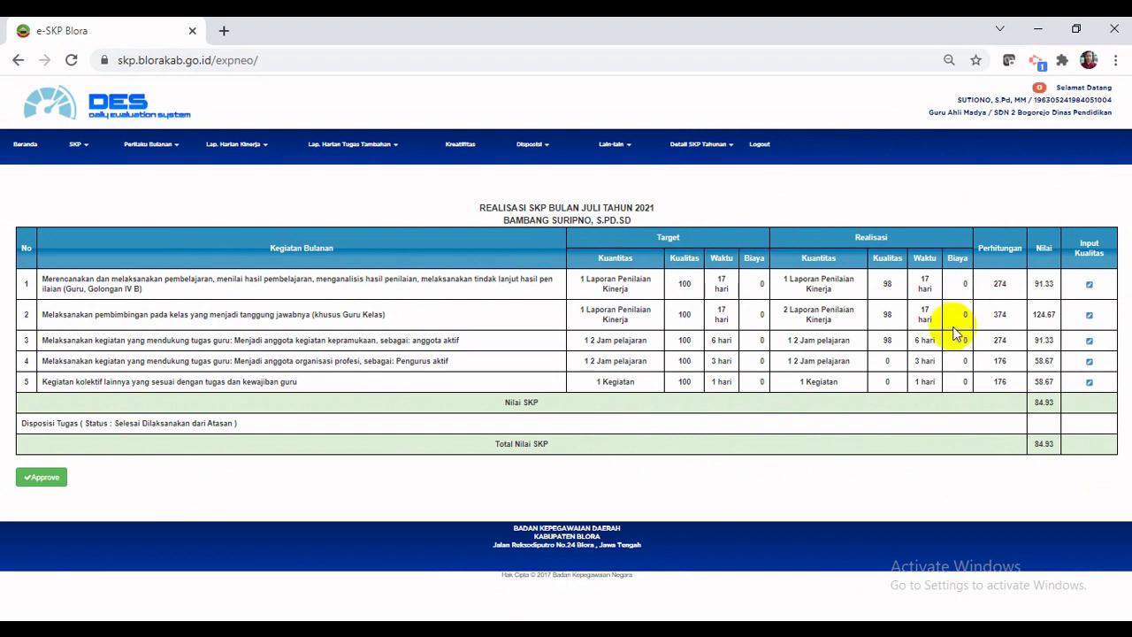
Step: Score the quality of monthly activity 4, professional organization membership as Pengurus aktif, at 98 and save it
{"action": "left_click", "coordinate": [1089, 363]}
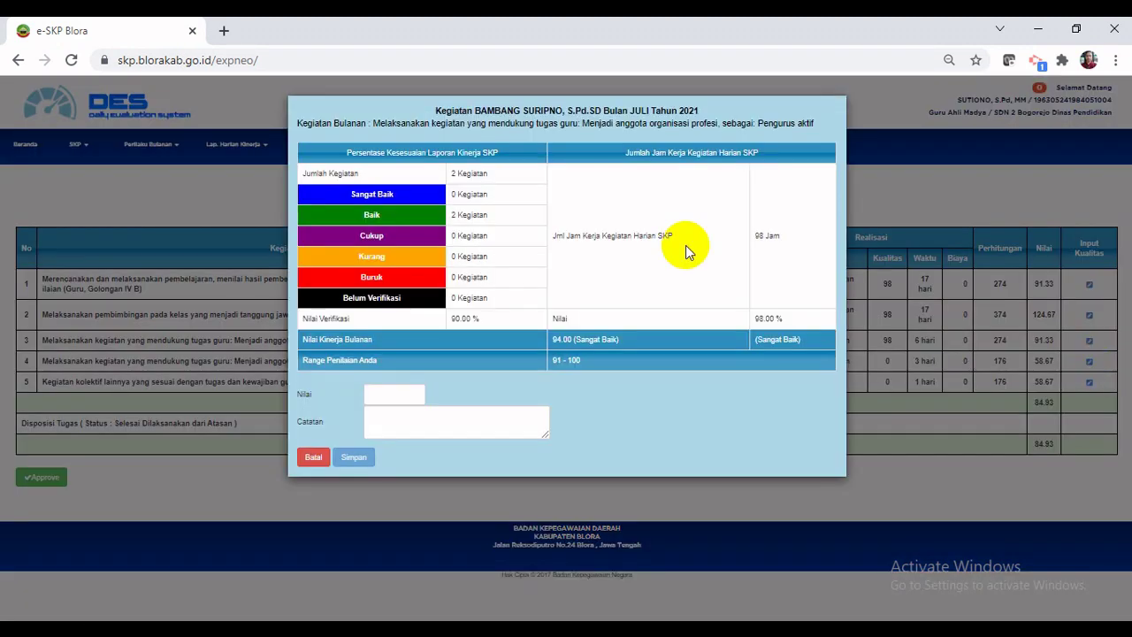
{"action": "left_click", "coordinate": [395, 394]}
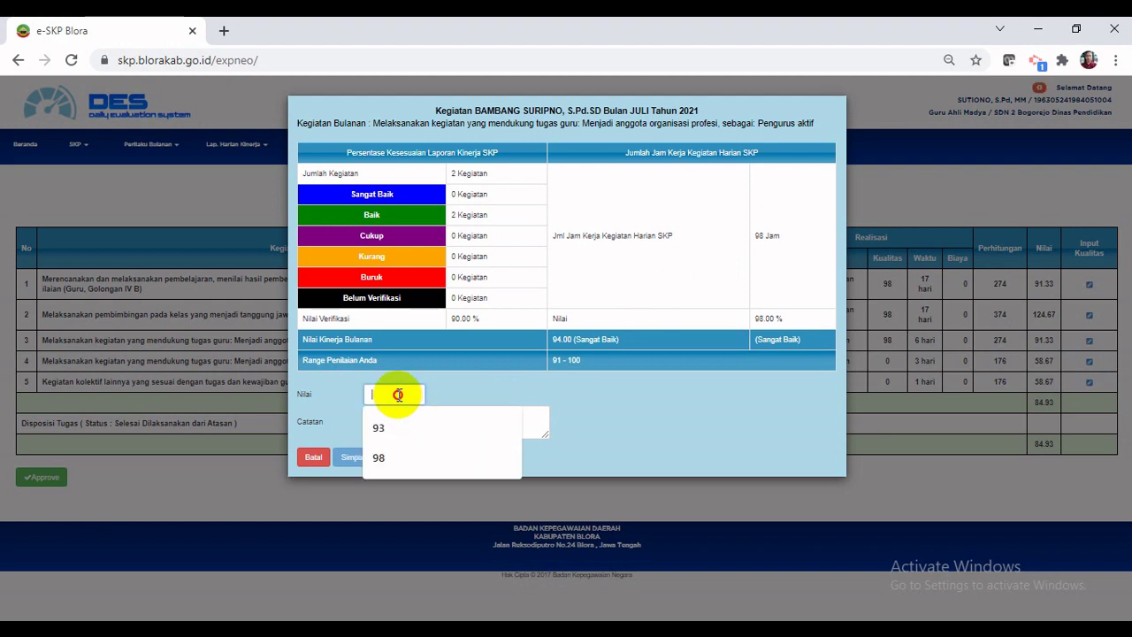
{"action": "left_click", "coordinate": [380, 458]}
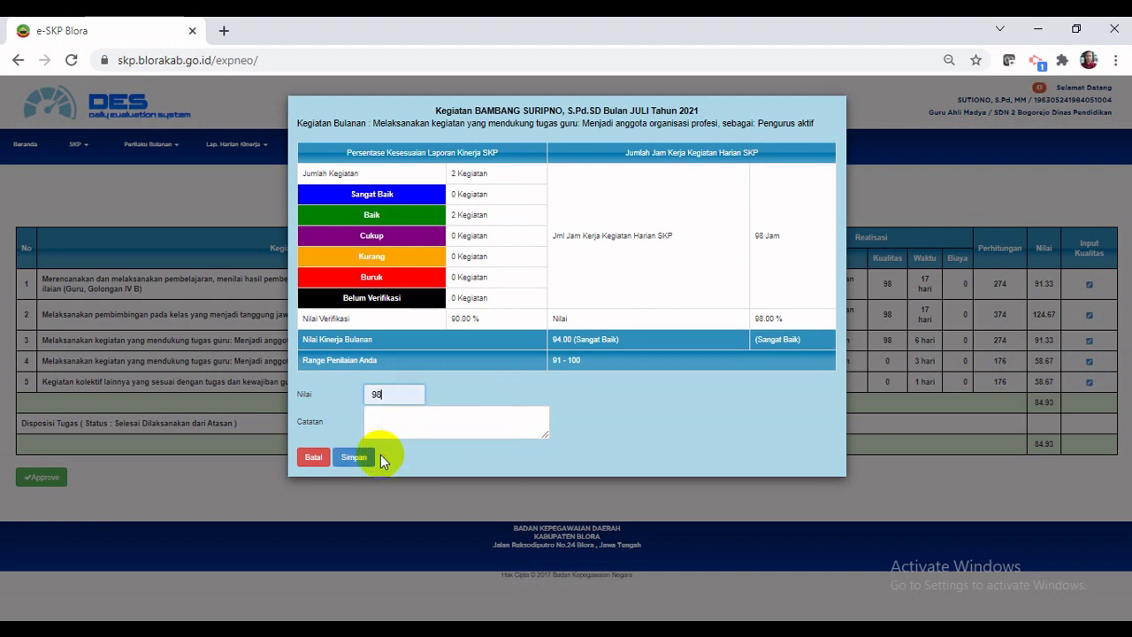
{"action": "left_click", "coordinate": [353, 458]}
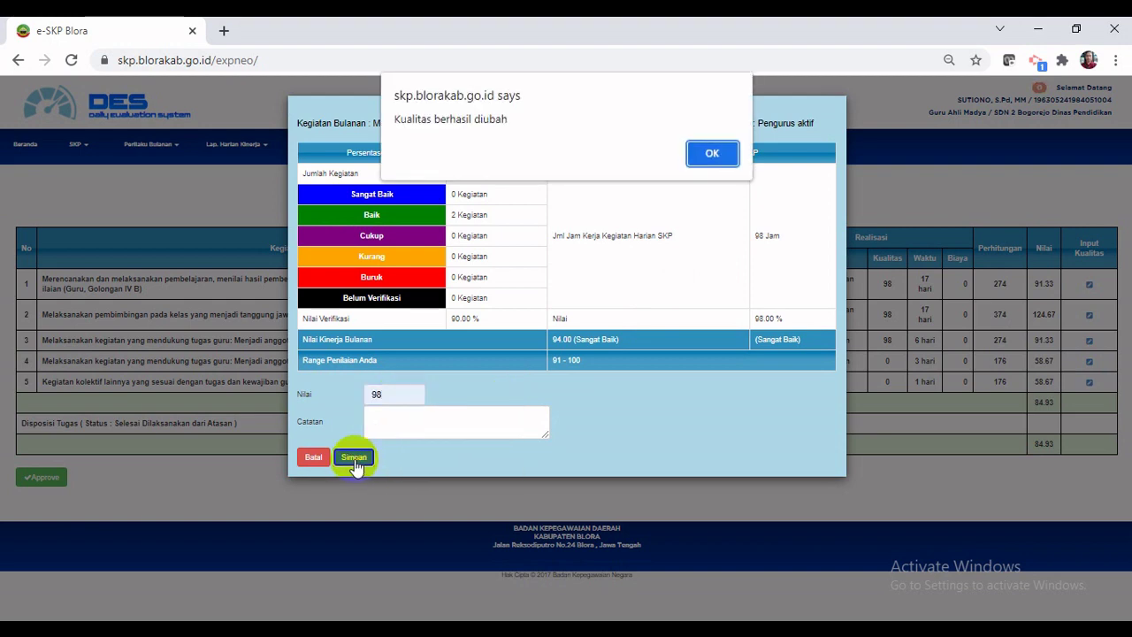
{"action": "left_click", "coordinate": [716, 156]}
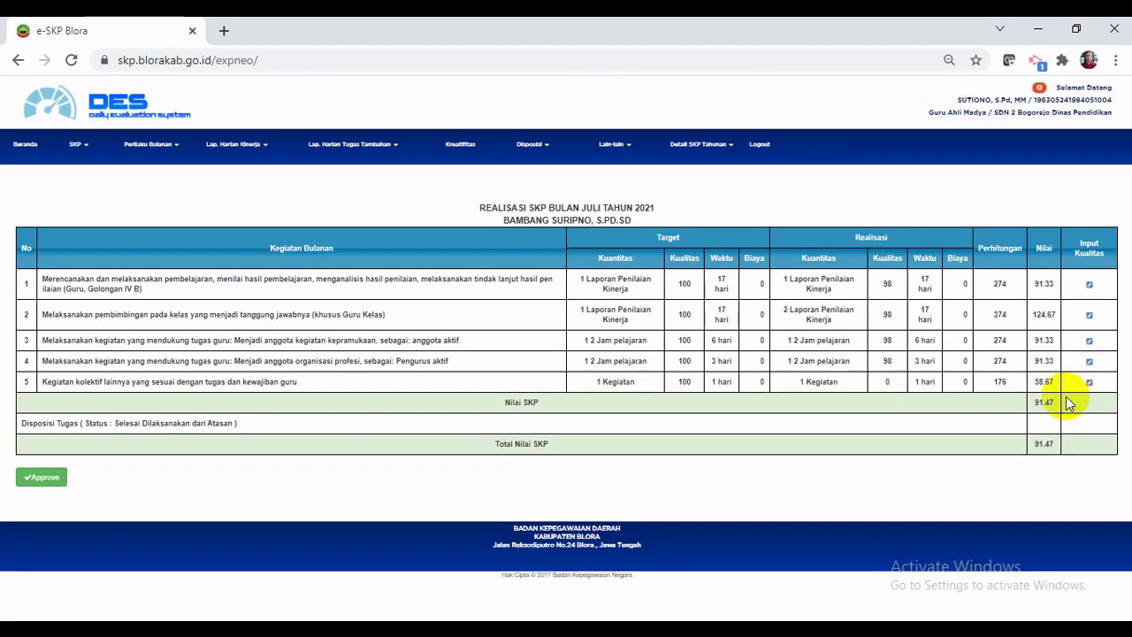
Step: Set the quality score of monthly activity 5, Kegiatan kolektif lainnya, to 98 and save it
{"action": "left_click", "coordinate": [1090, 383]}
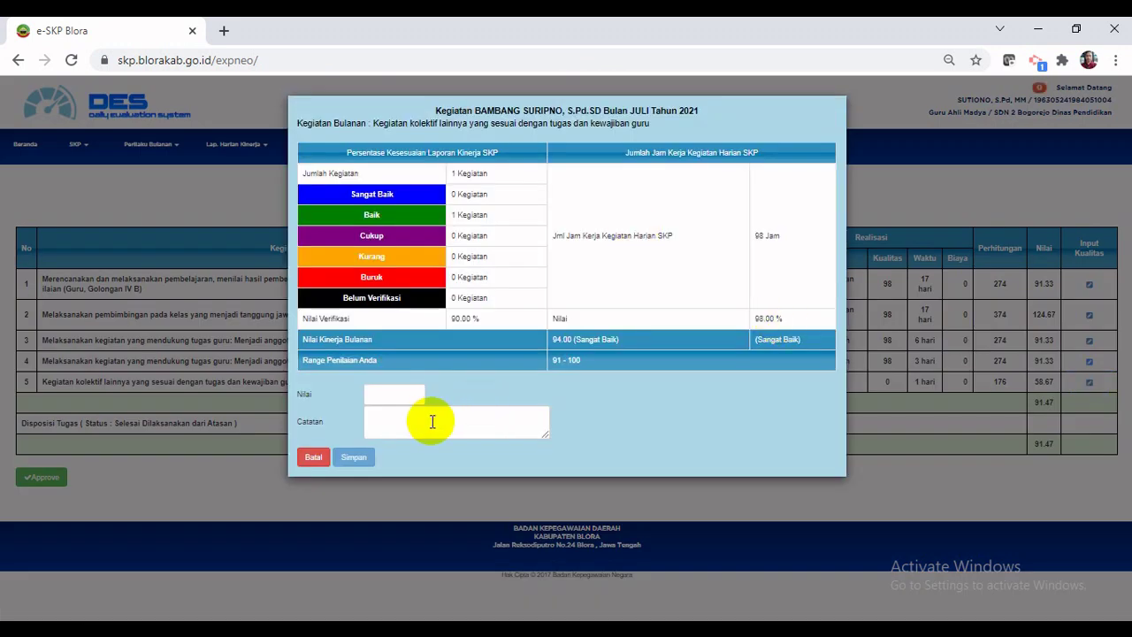
{"action": "left_click", "coordinate": [397, 389]}
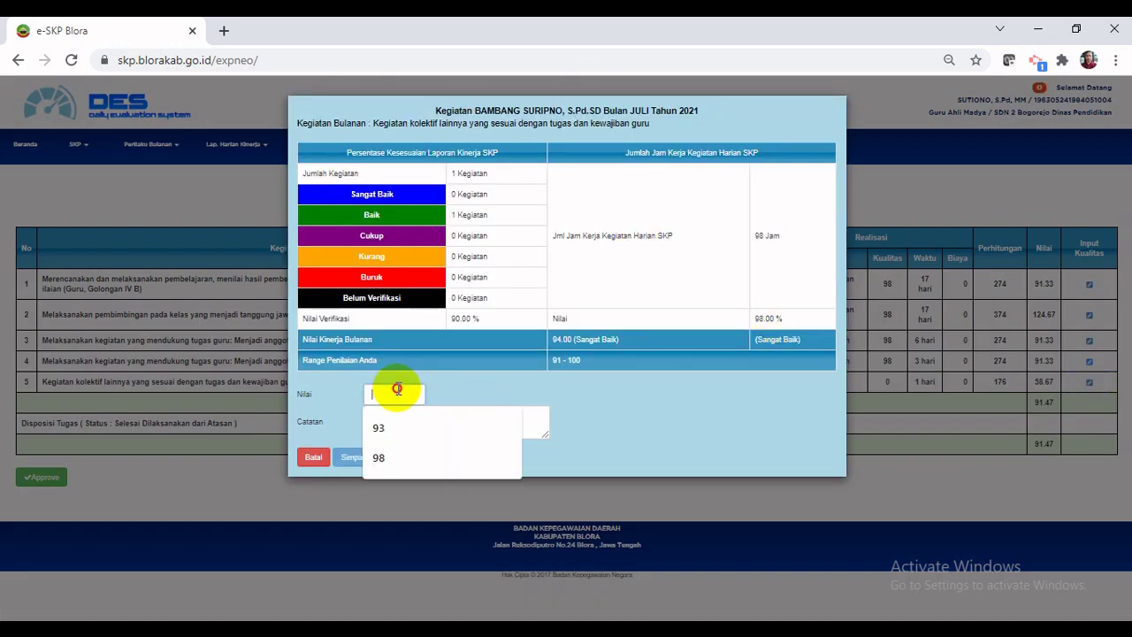
{"action": "left_click", "coordinate": [379, 459]}
{"action": "left_click", "coordinate": [355, 457]}
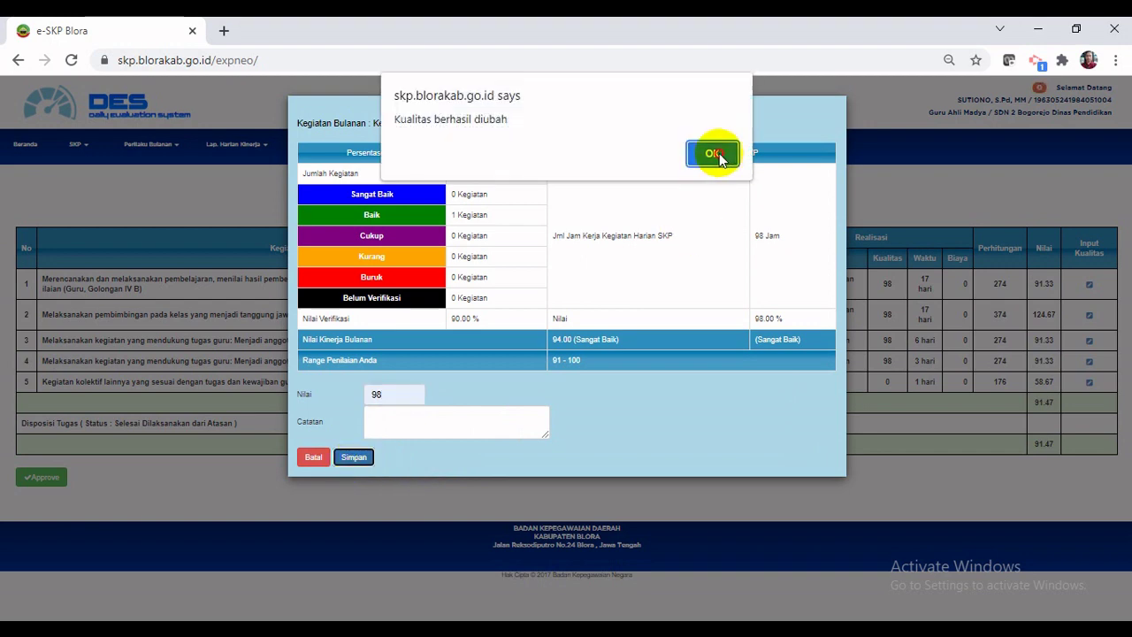
{"action": "left_click", "coordinate": [714, 155]}
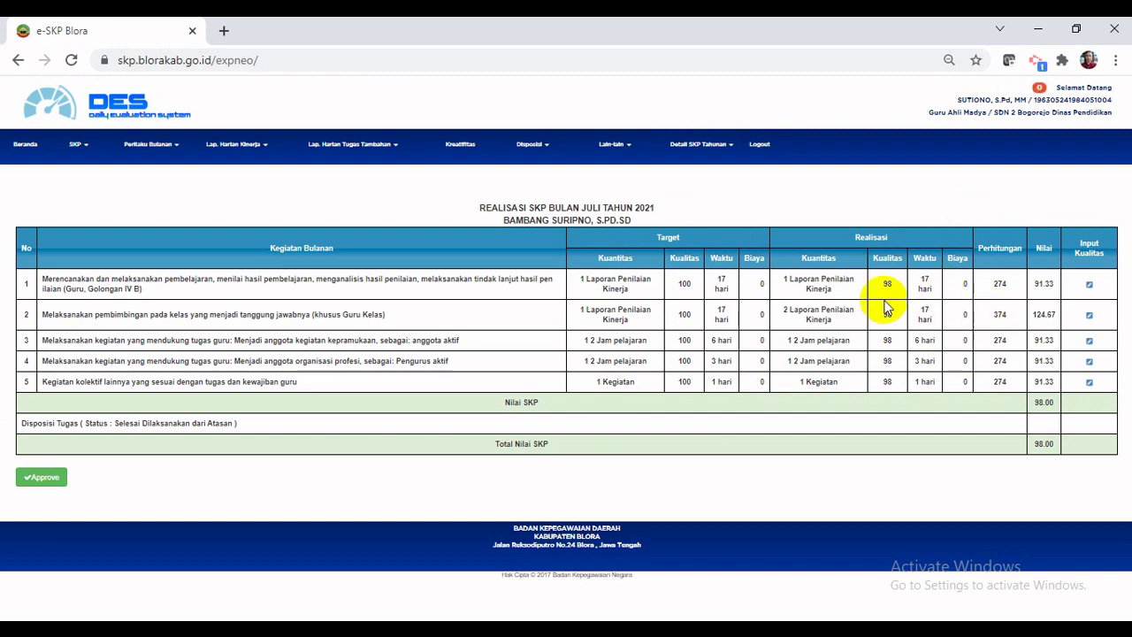
Step: Approve the subordinate's July 2021 monthly SKP score and confirm the approval
{"action": "left_click", "coordinate": [46, 480]}
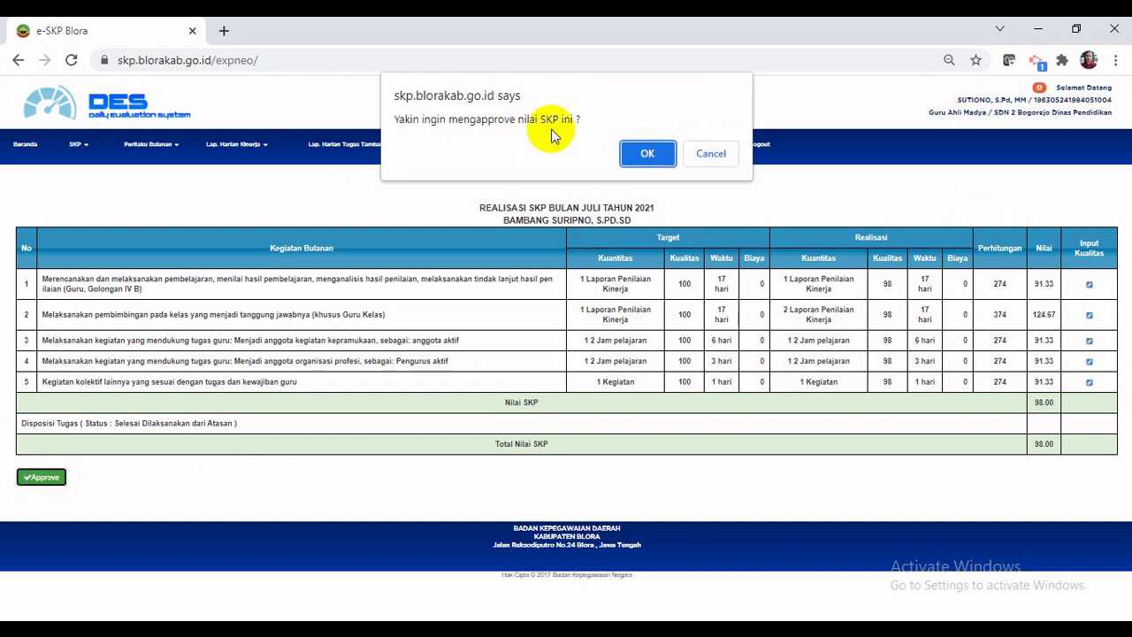
{"action": "left_click", "coordinate": [645, 156]}
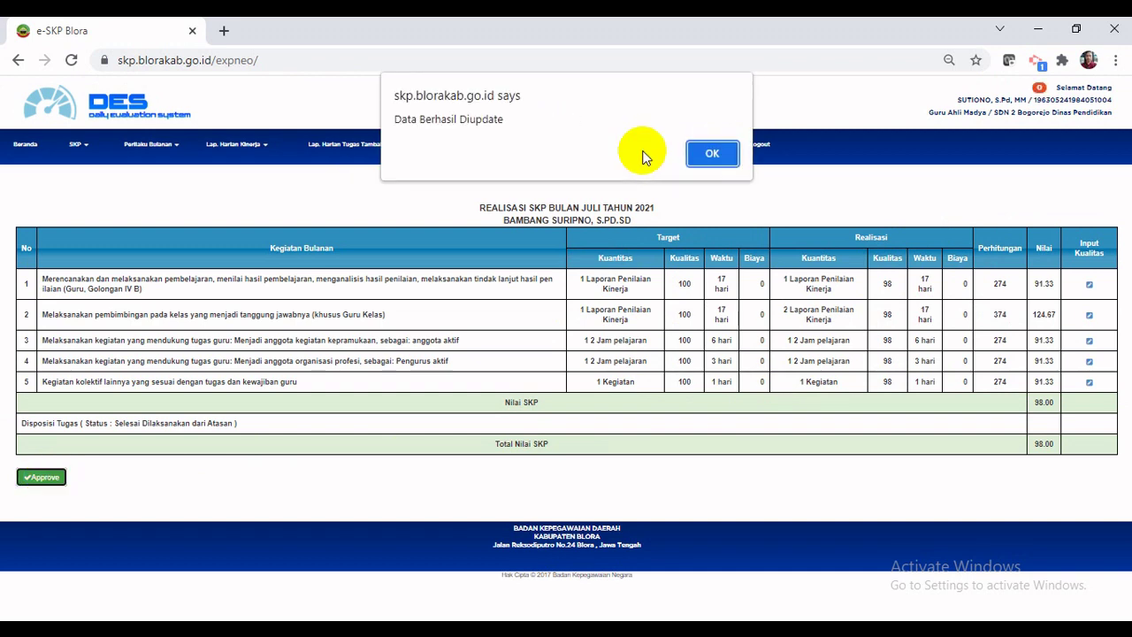
{"action": "left_click", "coordinate": [712, 156]}
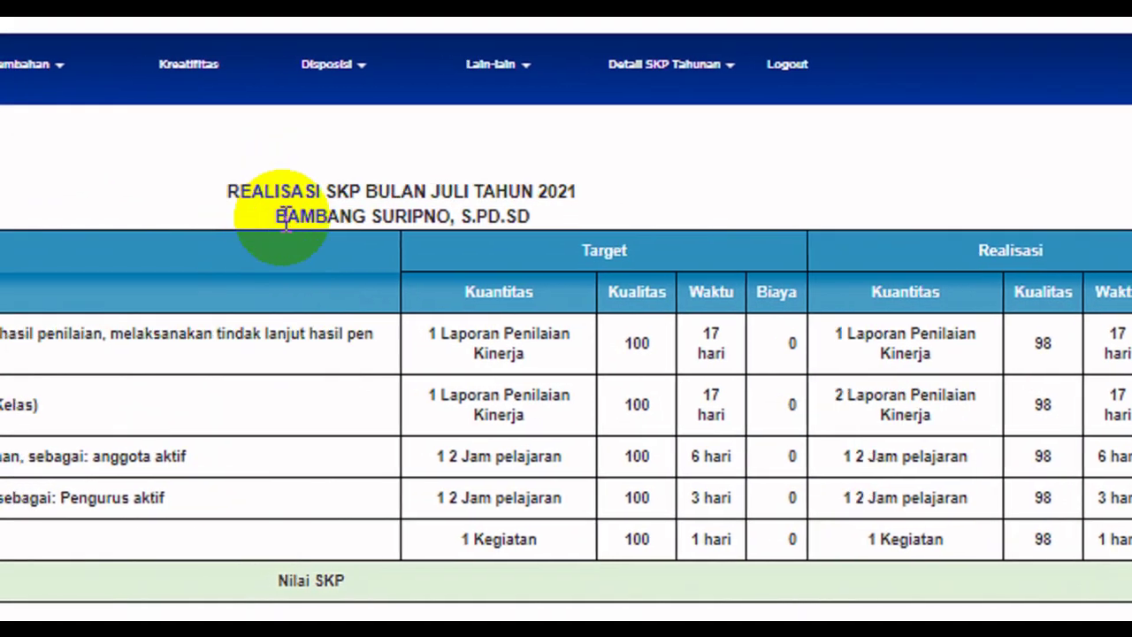
{"action": "left_click", "coordinate": [467, 212]}
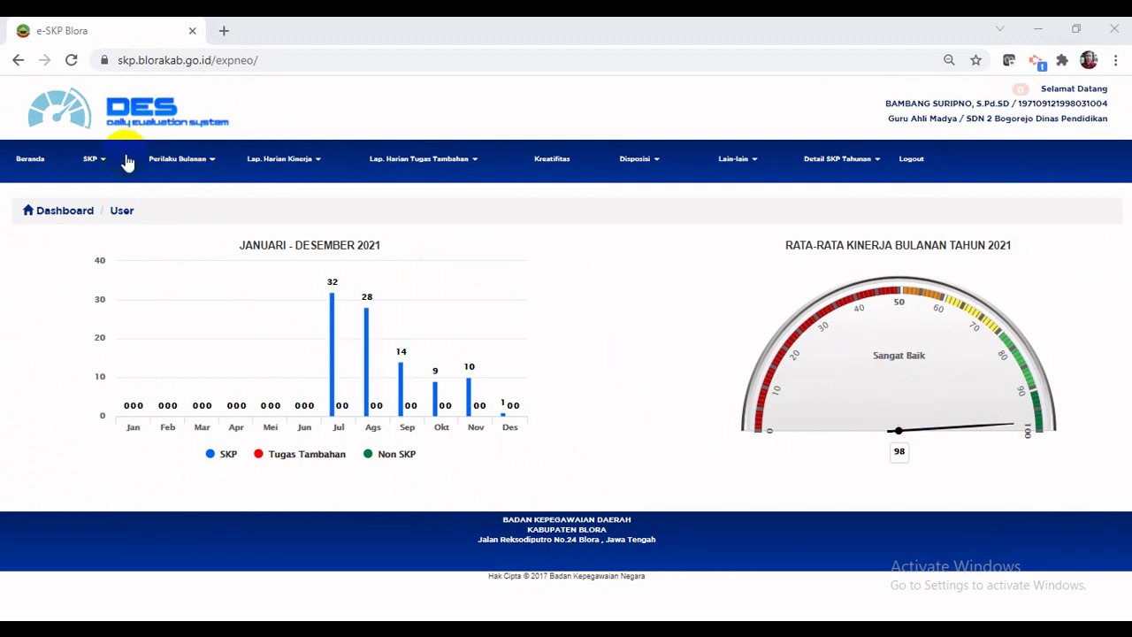
Step: Display the daily SKP performance reports for JULI 2021 in the subordinate's account and check the verification status of each entry
{"action": "left_click", "coordinate": [317, 166]}
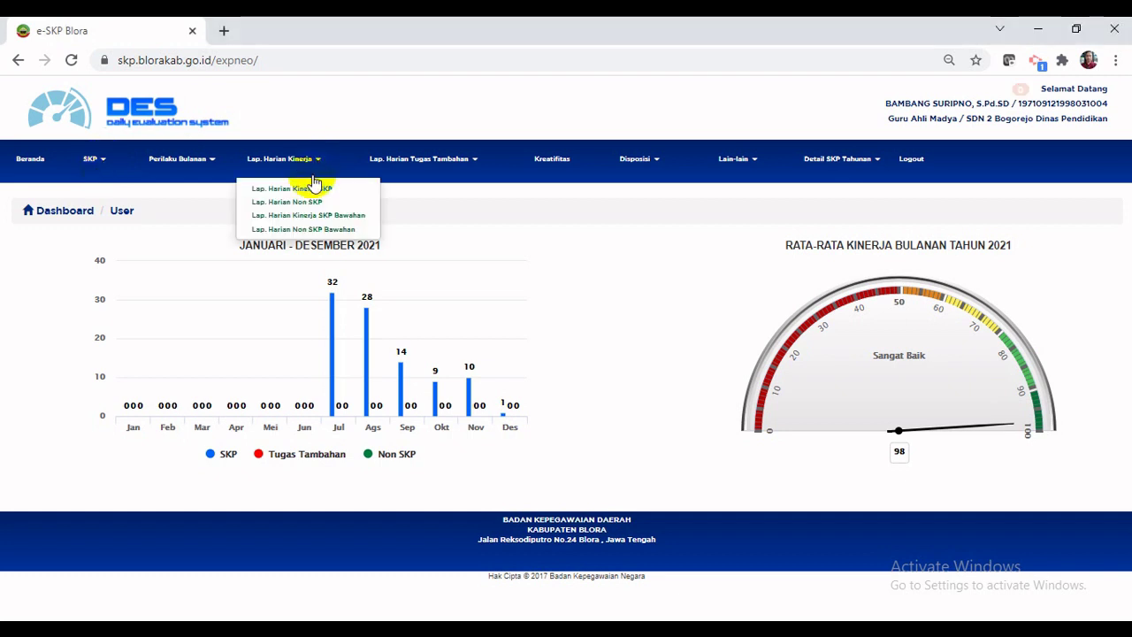
{"action": "left_click", "coordinate": [310, 193]}
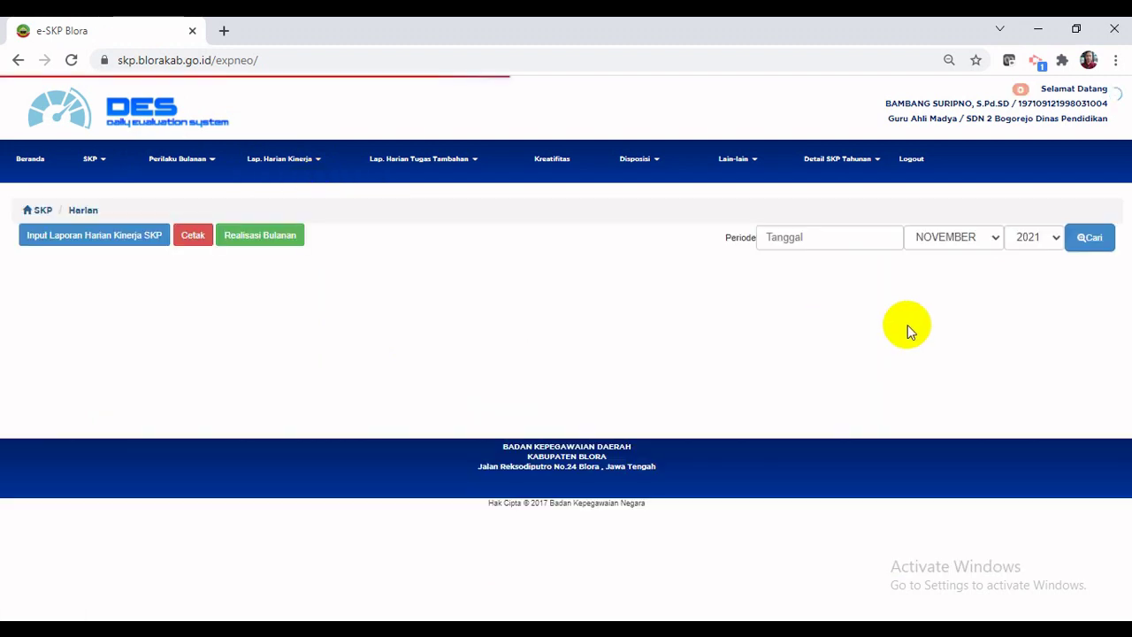
{"action": "left_click", "coordinate": [983, 243]}
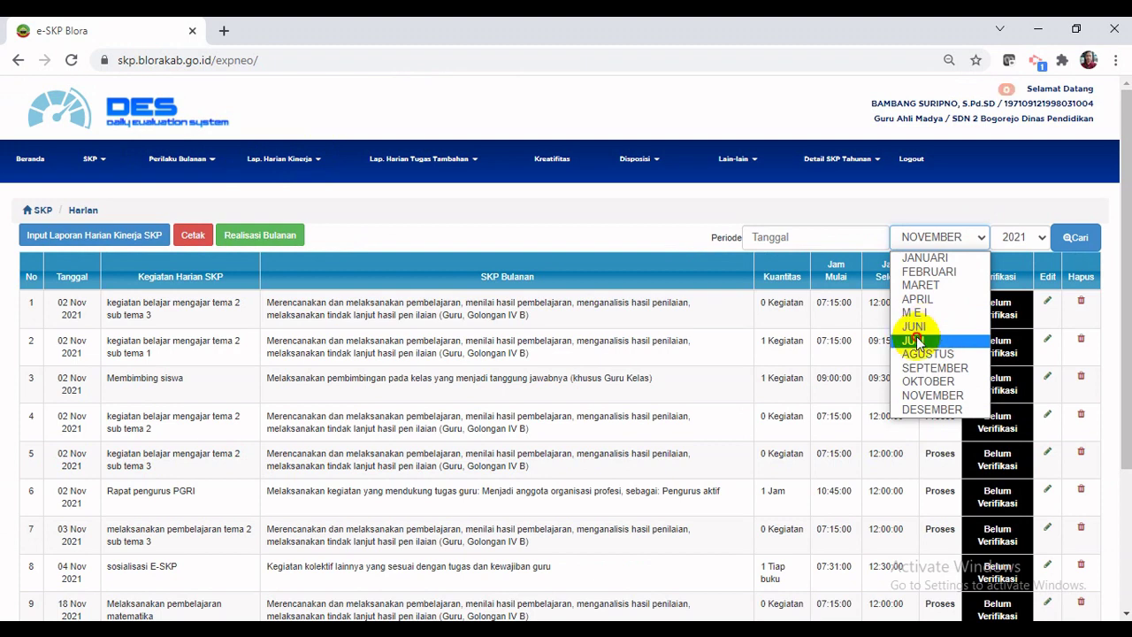
{"action": "left_click", "coordinate": [917, 342]}
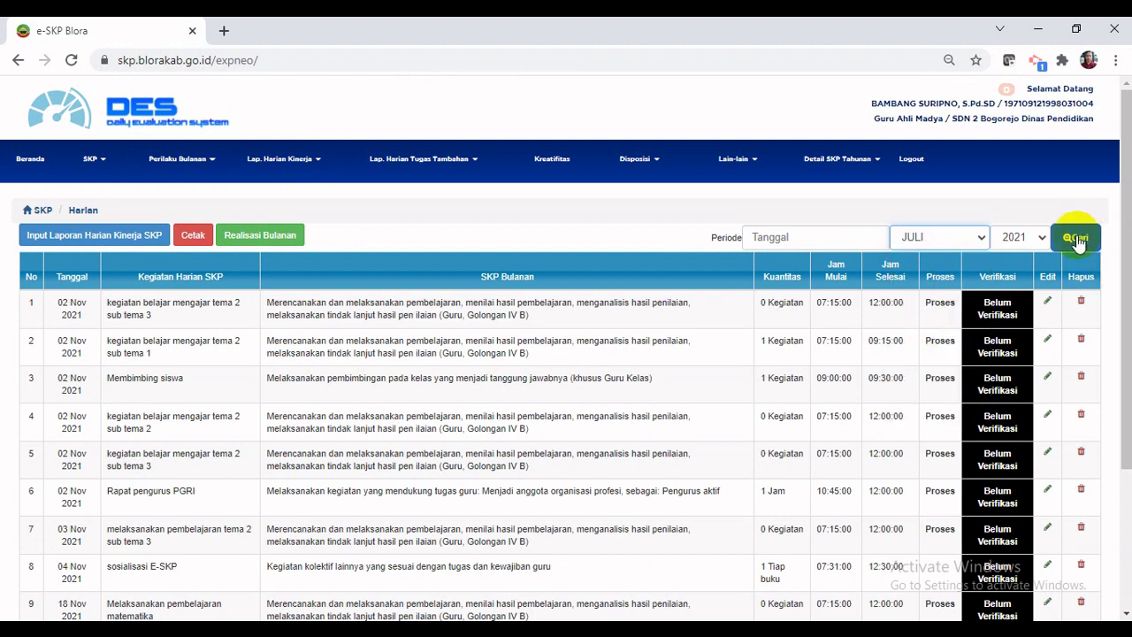
{"action": "left_click", "coordinate": [1077, 239]}
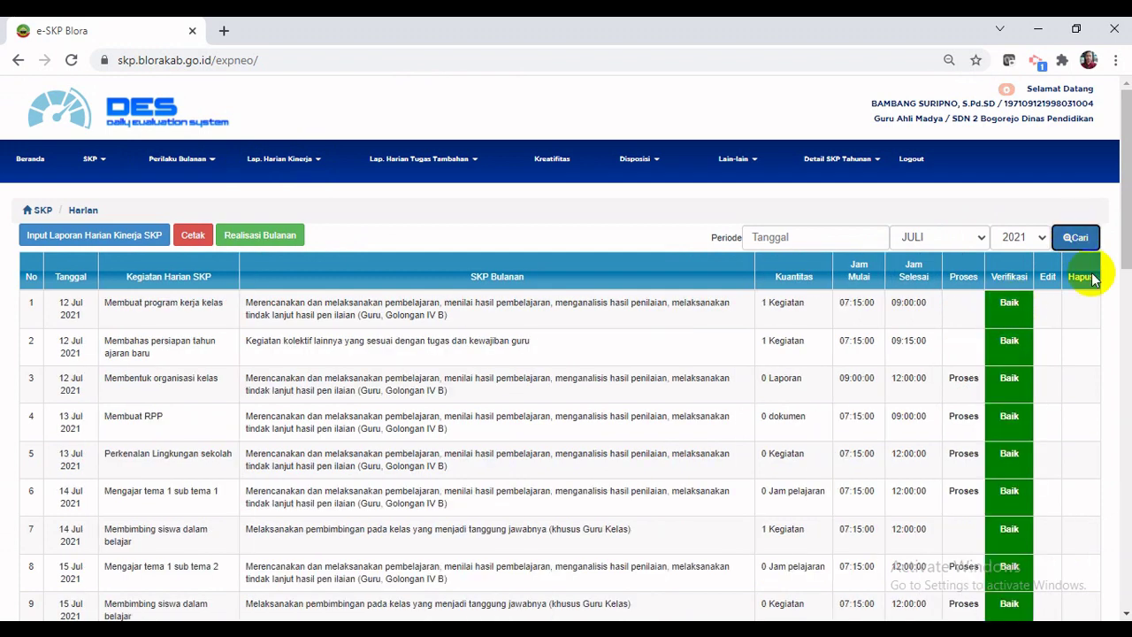
{"action": "left_click_drag", "start_coordinate": [1127, 254], "coordinate": [1012, 530]}
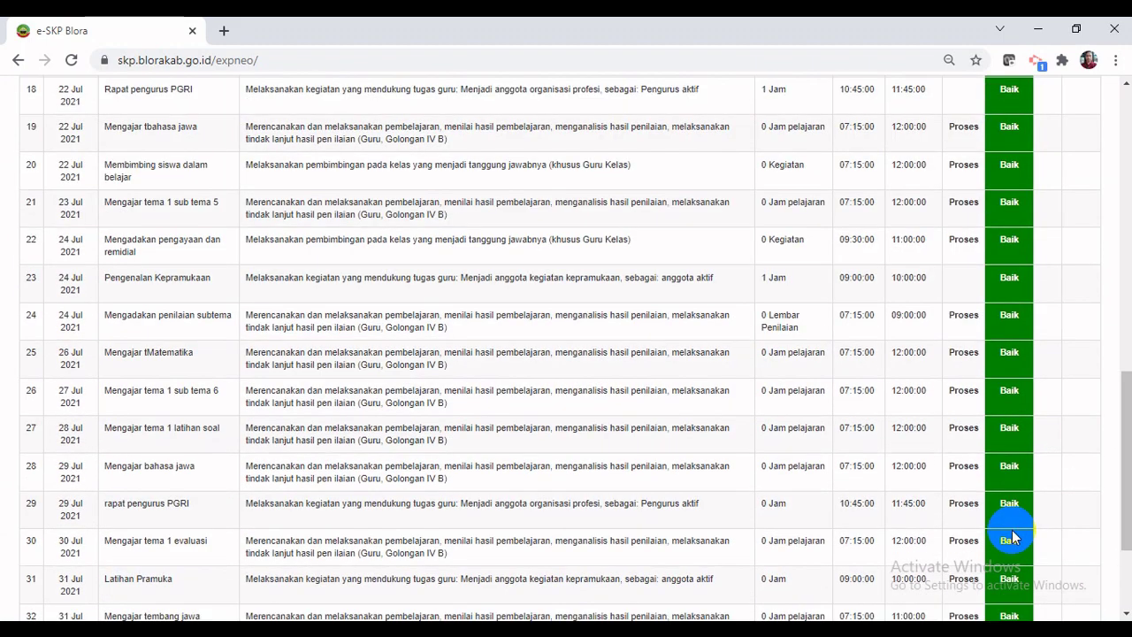
{"action": "left_click_drag", "start_coordinate": [1127, 412], "coordinate": [1122, 97]}
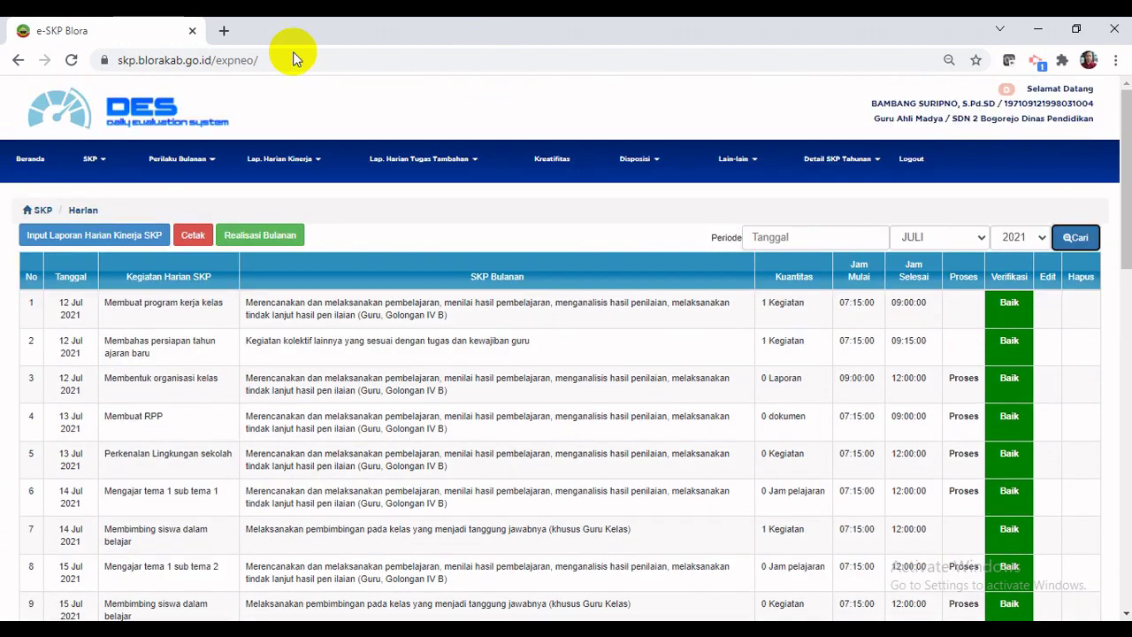
Step: Check the approval status in the 2021 monthly SKP target and realization list and view July's realization
{"action": "left_click", "coordinate": [104, 166]}
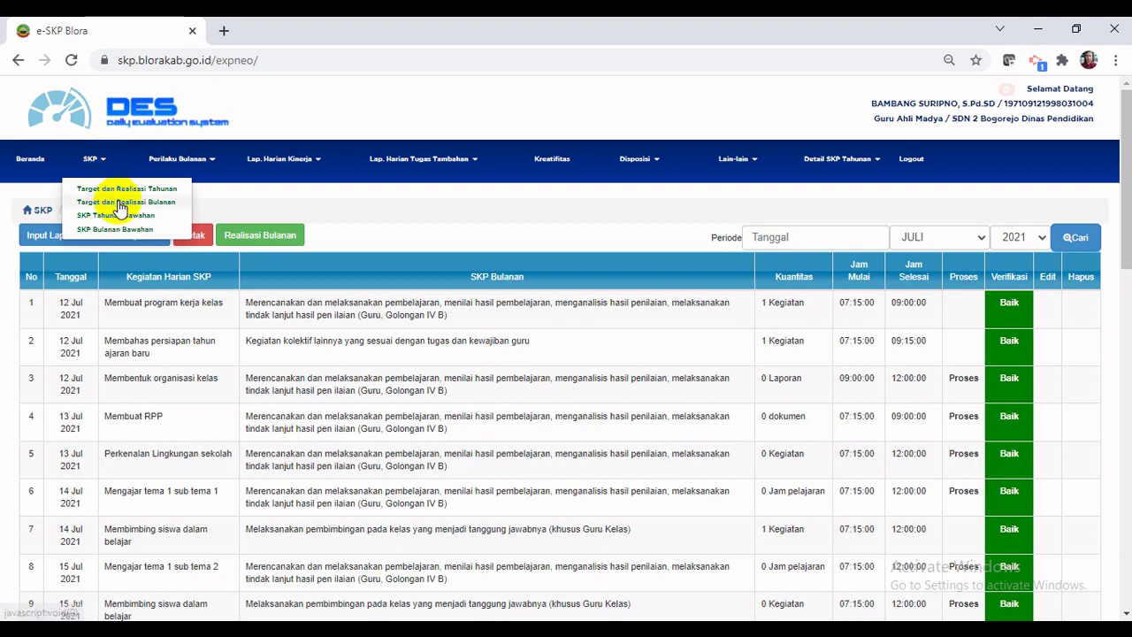
{"action": "left_click", "coordinate": [115, 203]}
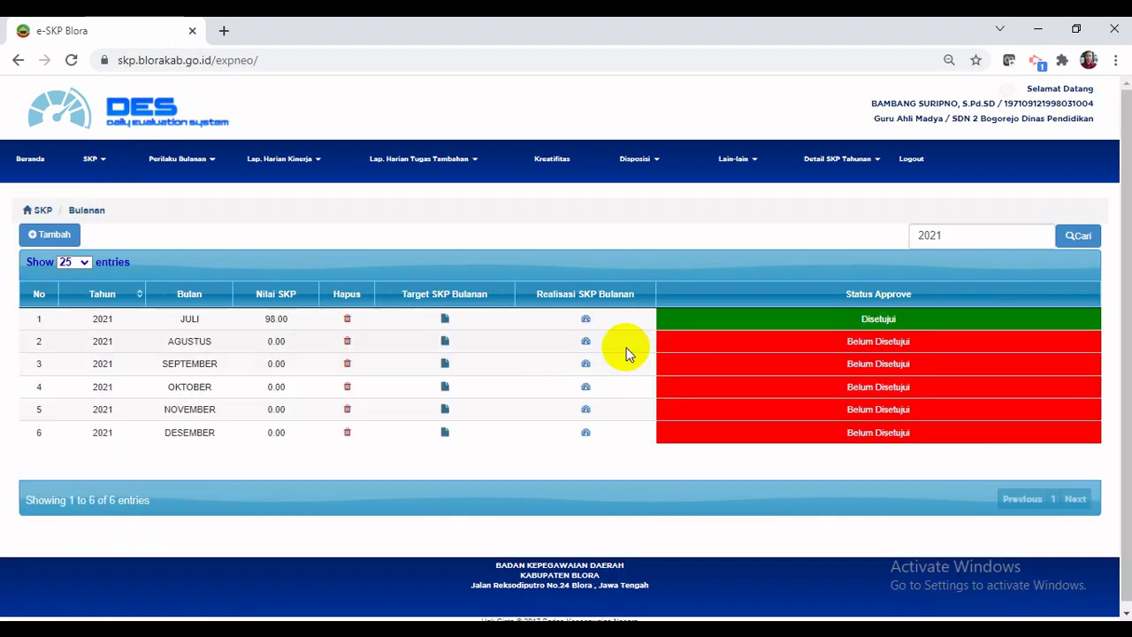
{"action": "left_click", "coordinate": [880, 328]}
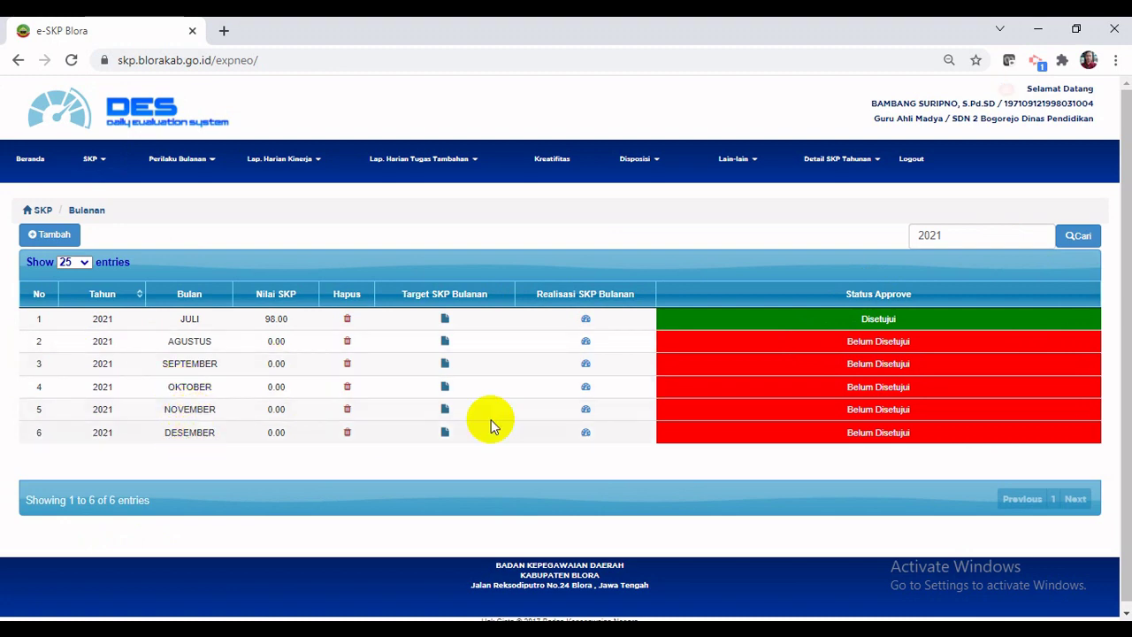
{"action": "left_click", "coordinate": [584, 320]}
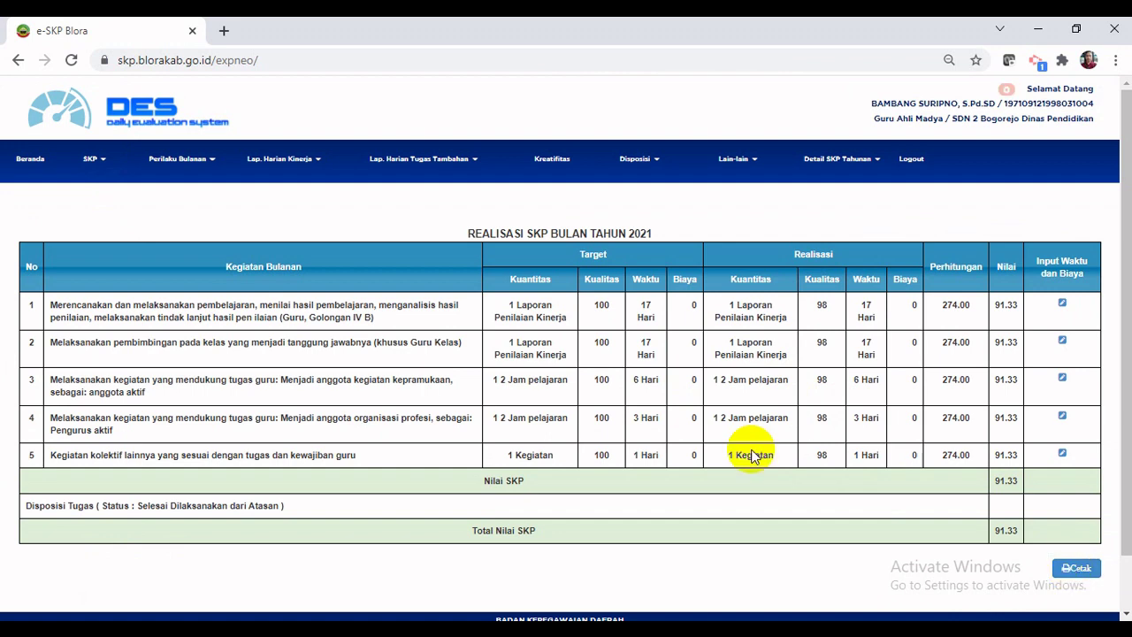
Step: Open the annual SKP realization for the period 01 Jul 2021 - 31 Dec 2021 and review its activities down to the total score
{"action": "left_click", "coordinate": [104, 167]}
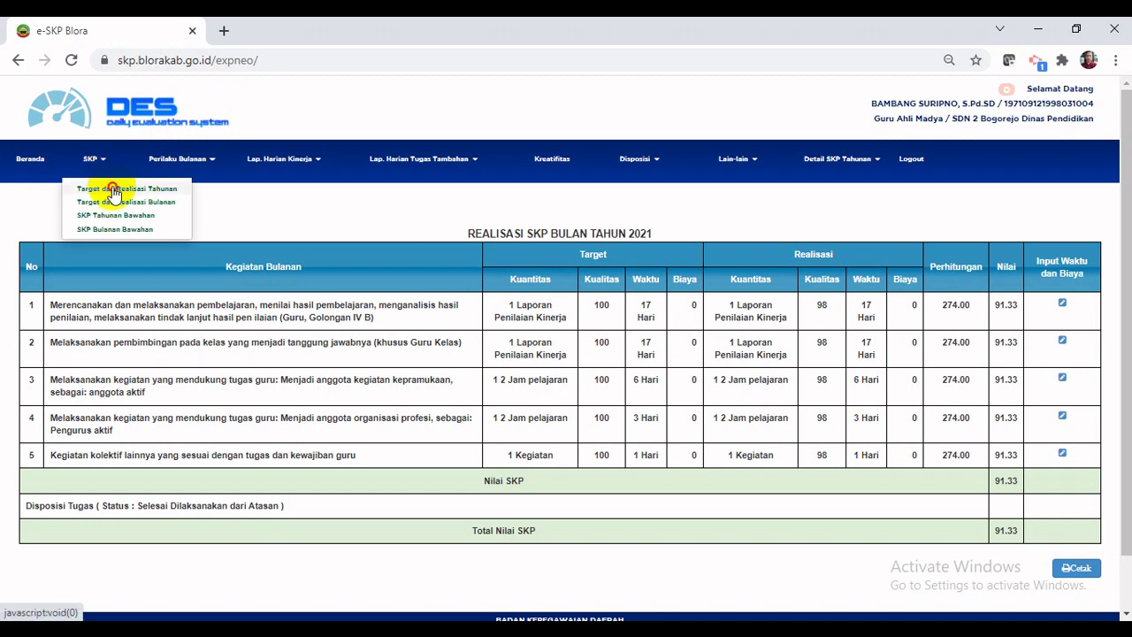
{"action": "left_click", "coordinate": [112, 187]}
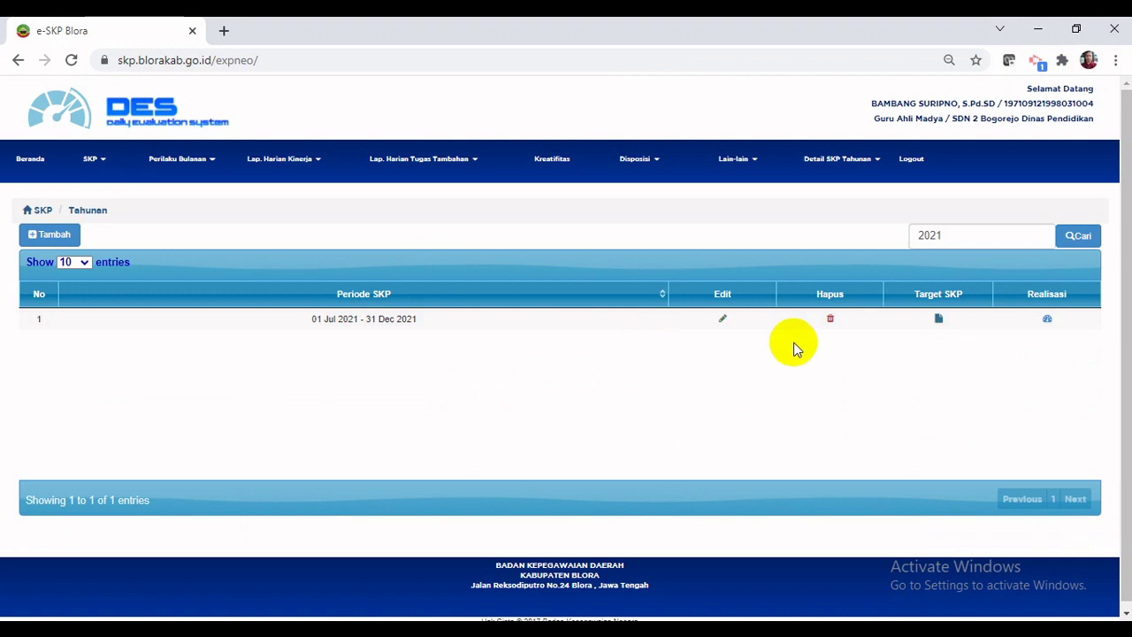
{"action": "left_click", "coordinate": [1046, 324]}
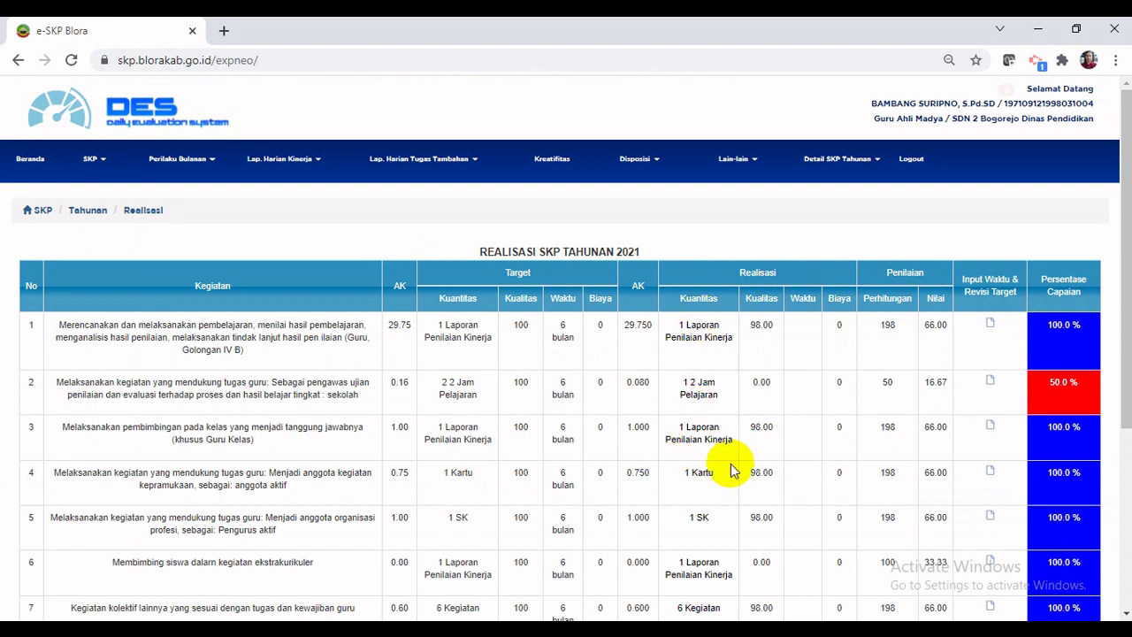
{"action": "left_click", "coordinate": [1126, 612]}
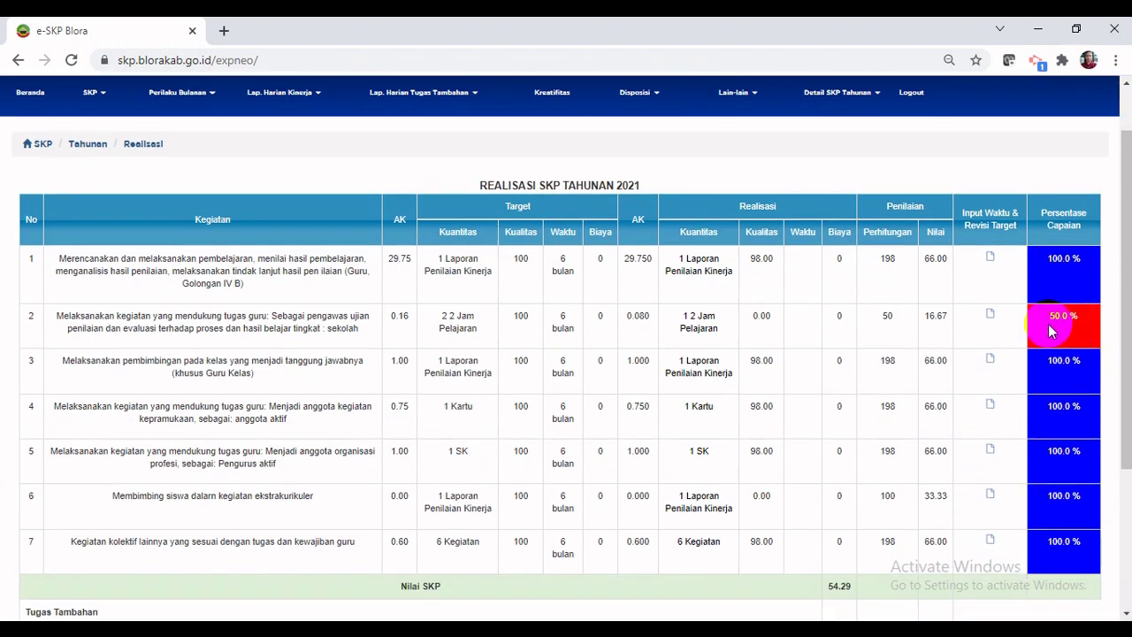
{"action": "left_click", "coordinate": [1126, 613]}
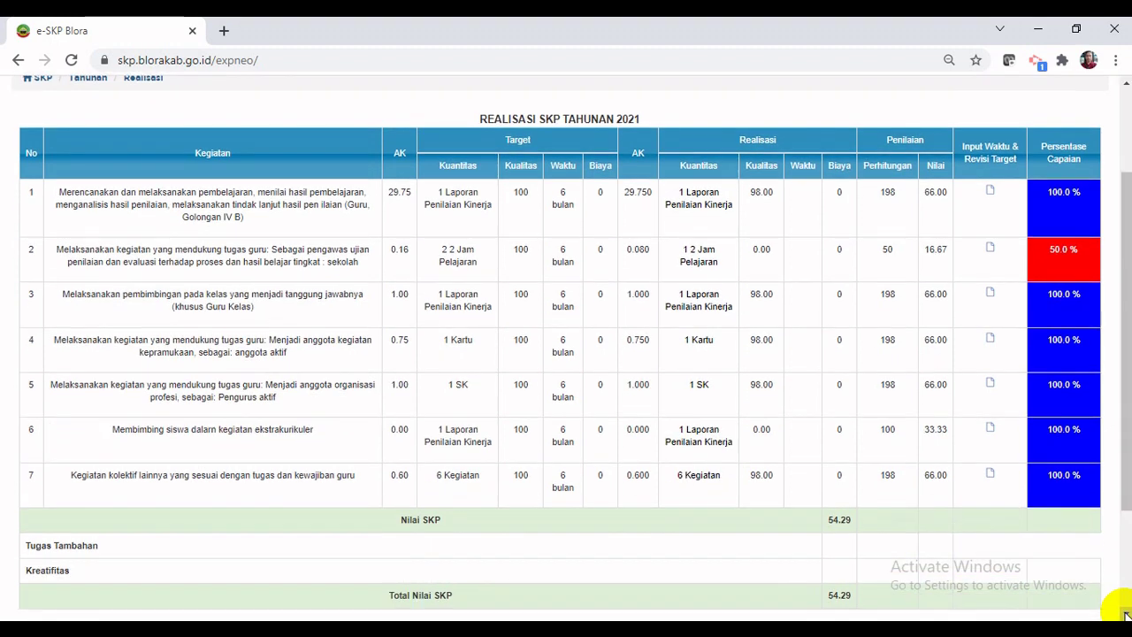
{"action": "left_click", "coordinate": [1126, 613]}
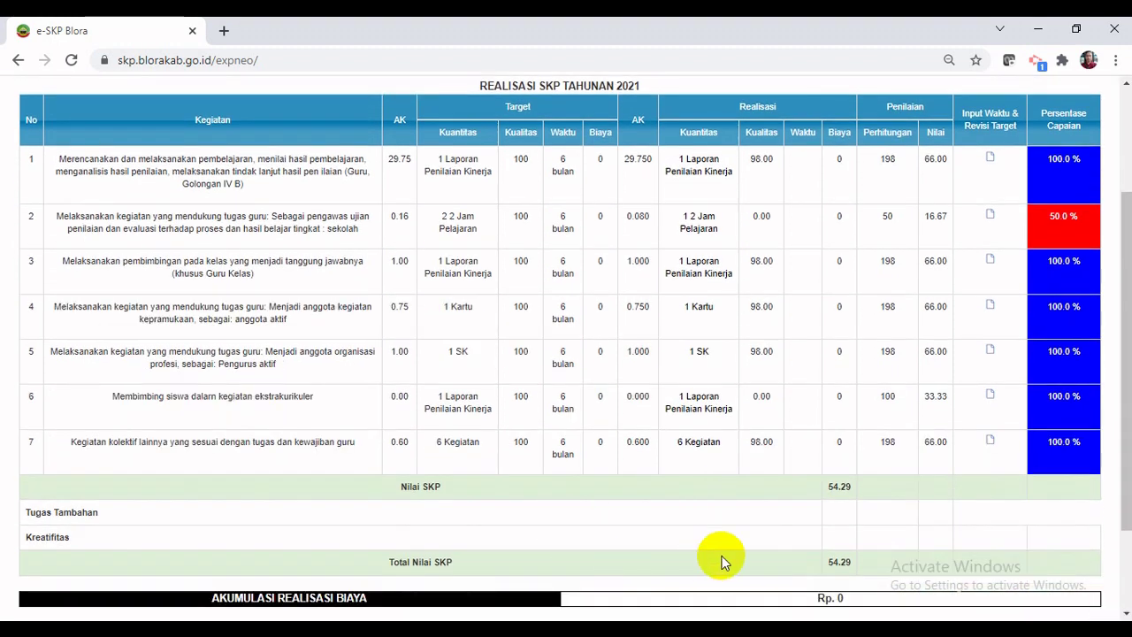